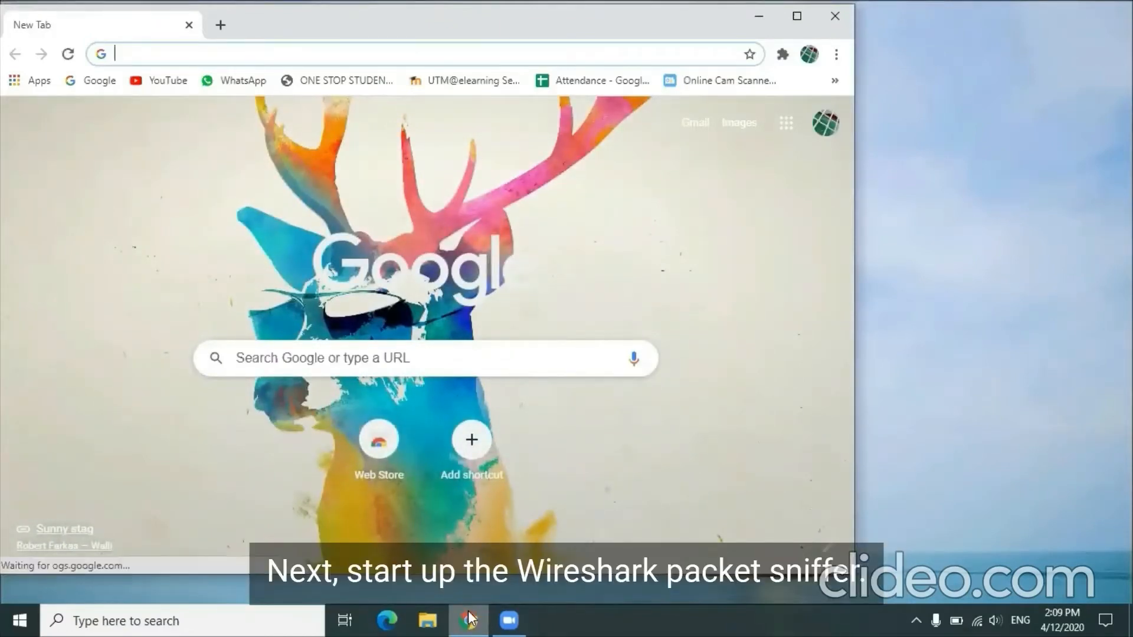
# Step: Switch to Wireshark and apply the display filter http
pyautogui.click(759, 16)
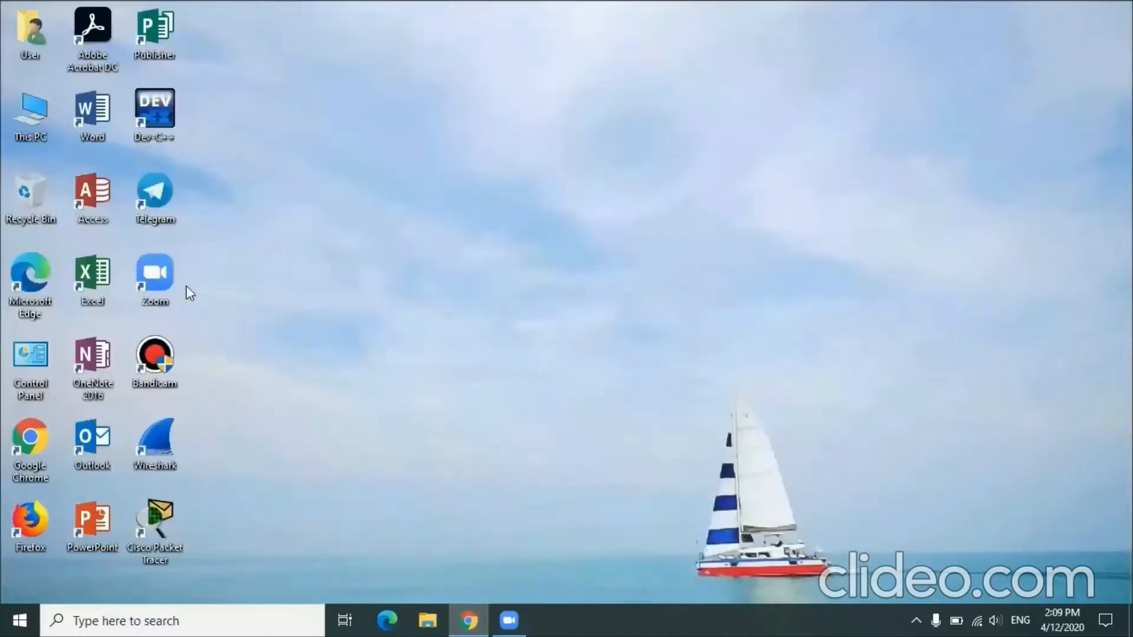
pyautogui.click(147, 448)
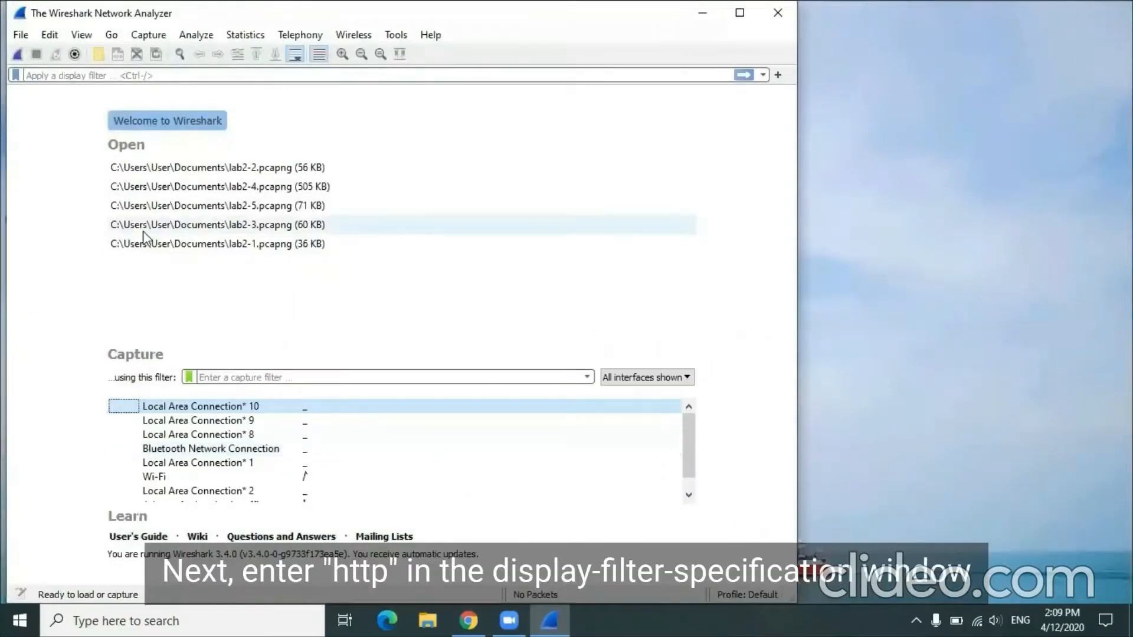
pyautogui.click(121, 73)
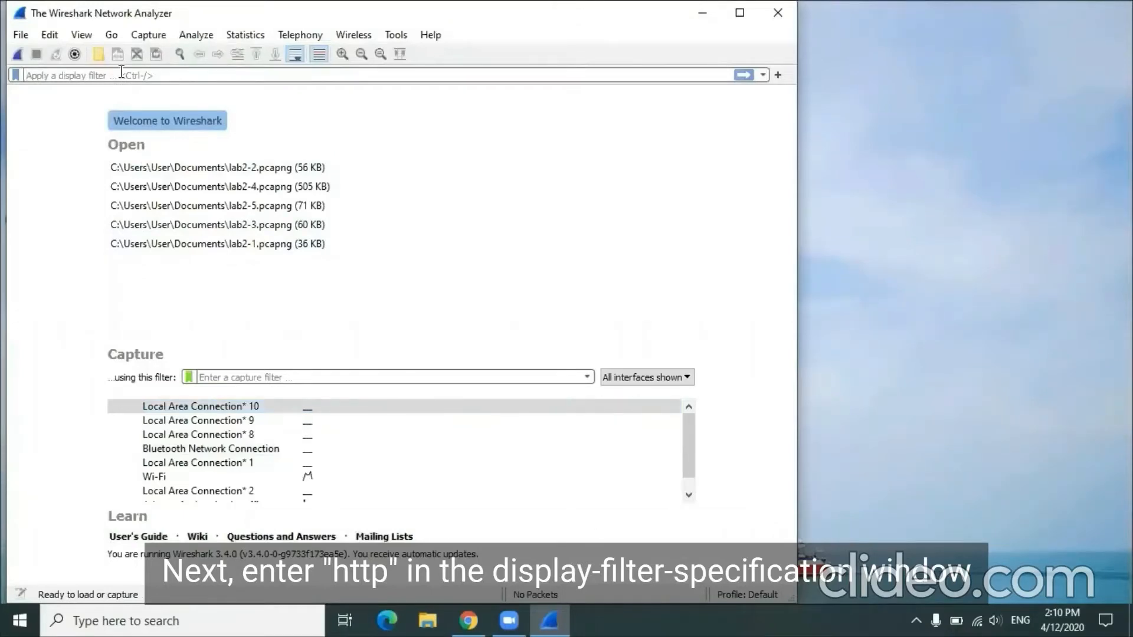
pyautogui.write('http')
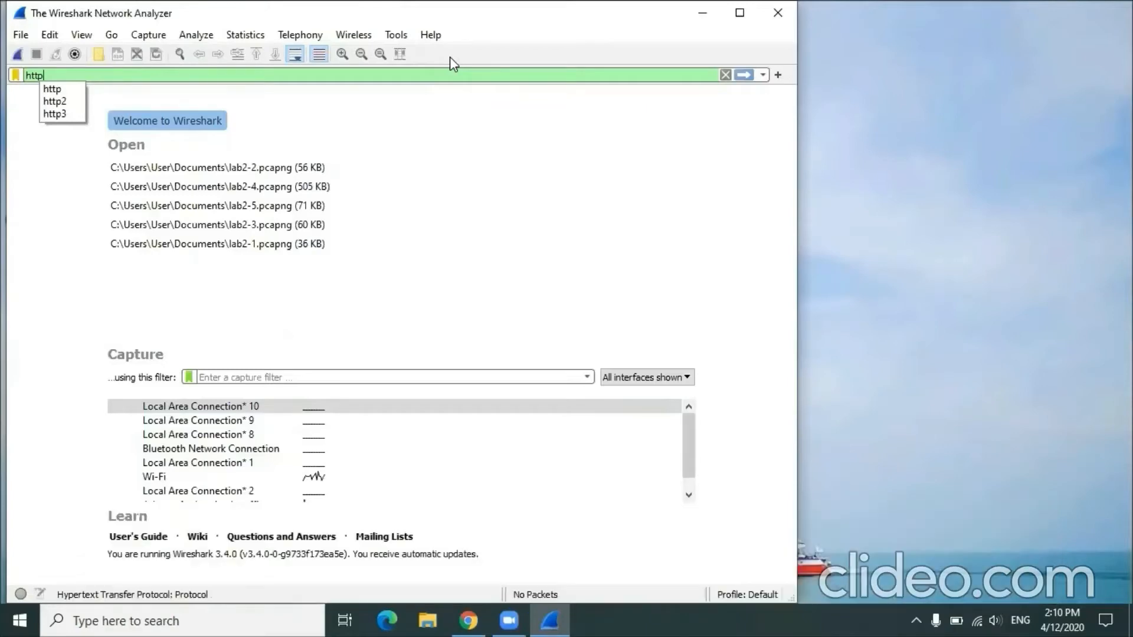
pyautogui.click(746, 75)
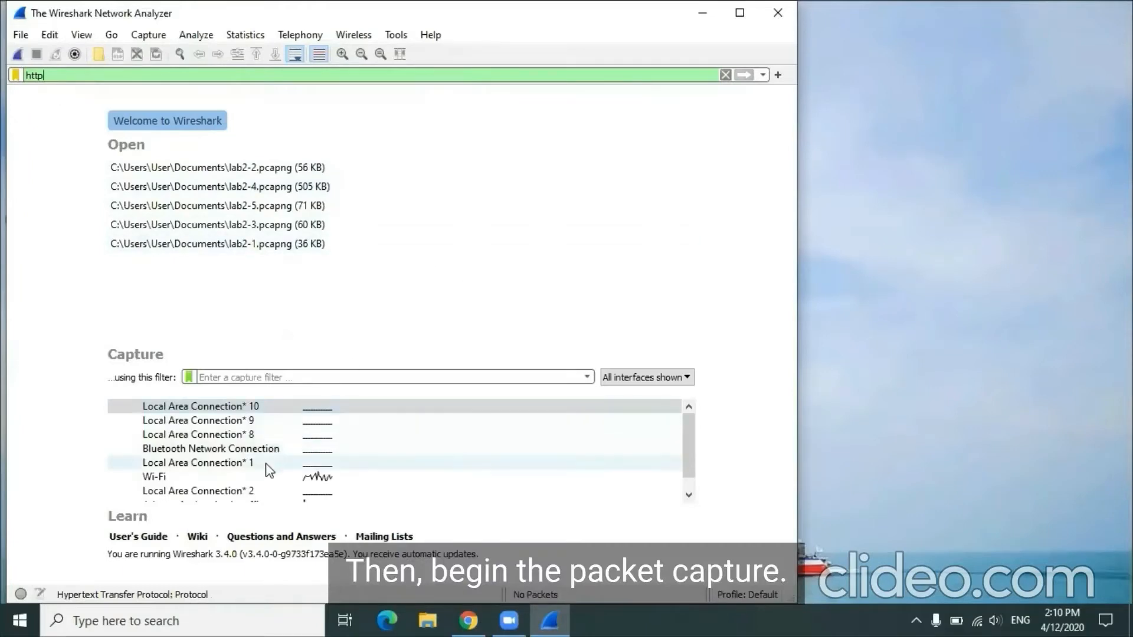
pyautogui.doubleClick(267, 478)
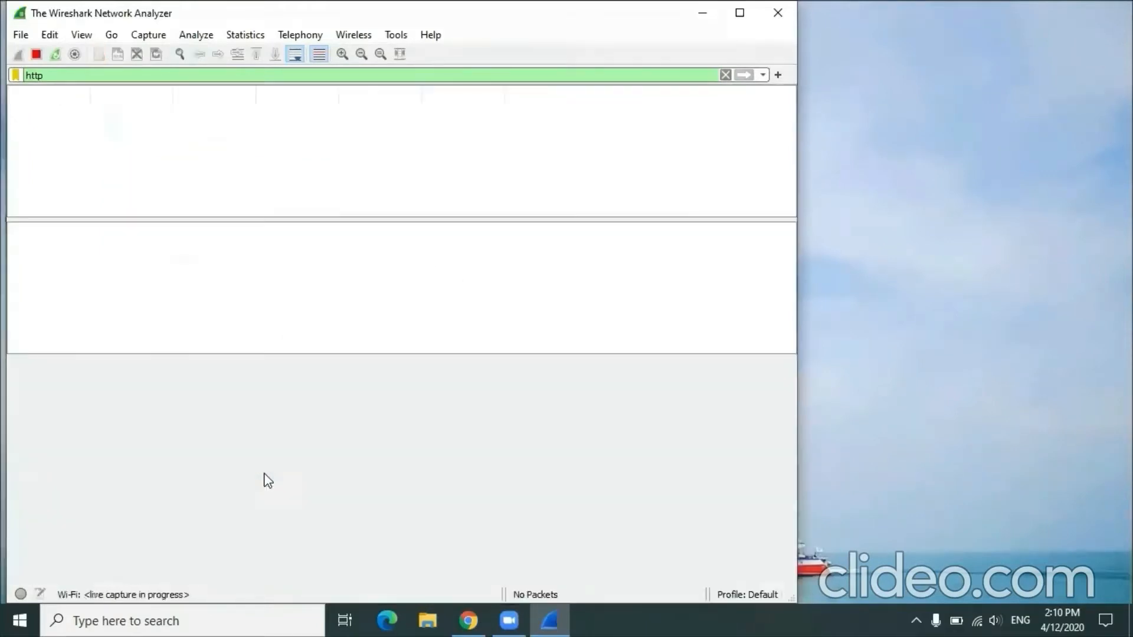
pyautogui.click(469, 621)
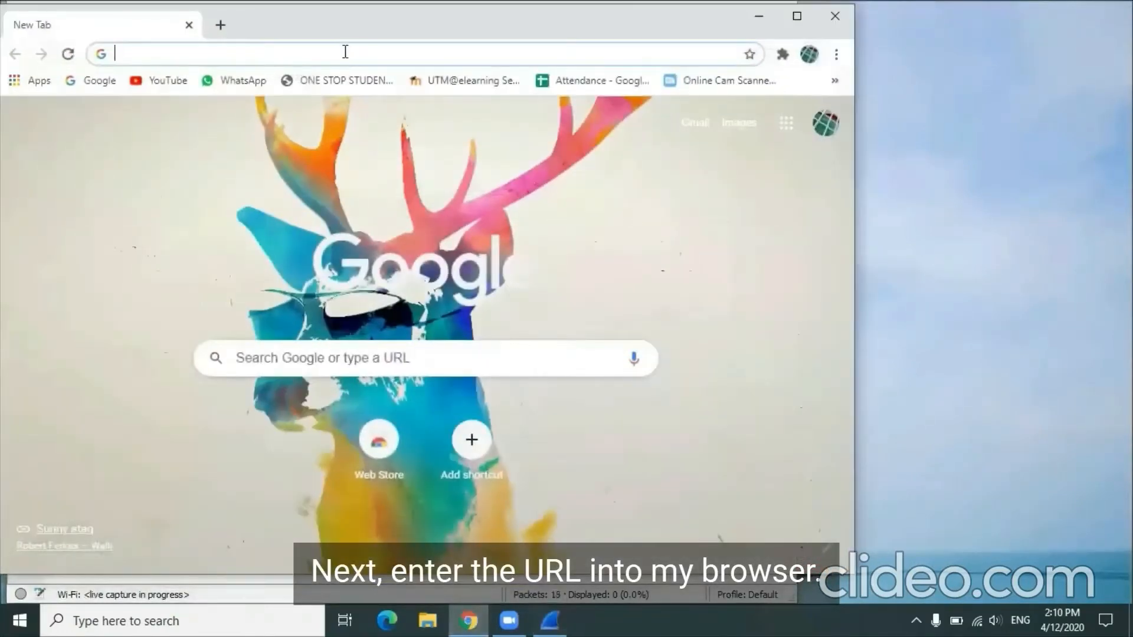
pyautogui.write('http://gaia.cs.umass.edu/wireshark-labs/HTTP-wireshark-file1.html')
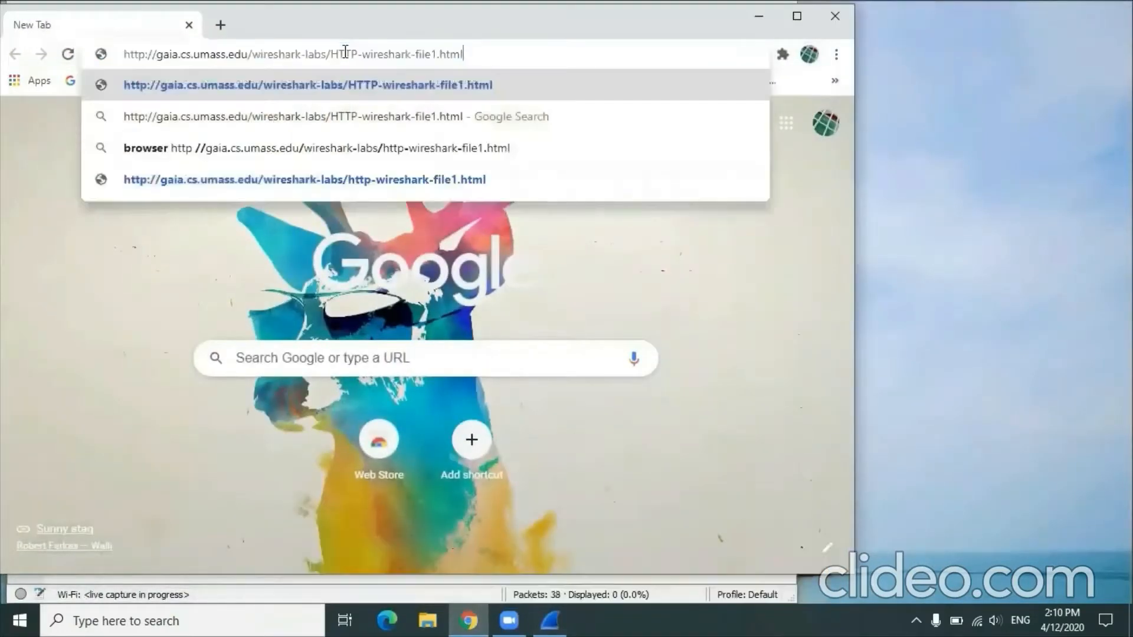
pyautogui.press('Return')
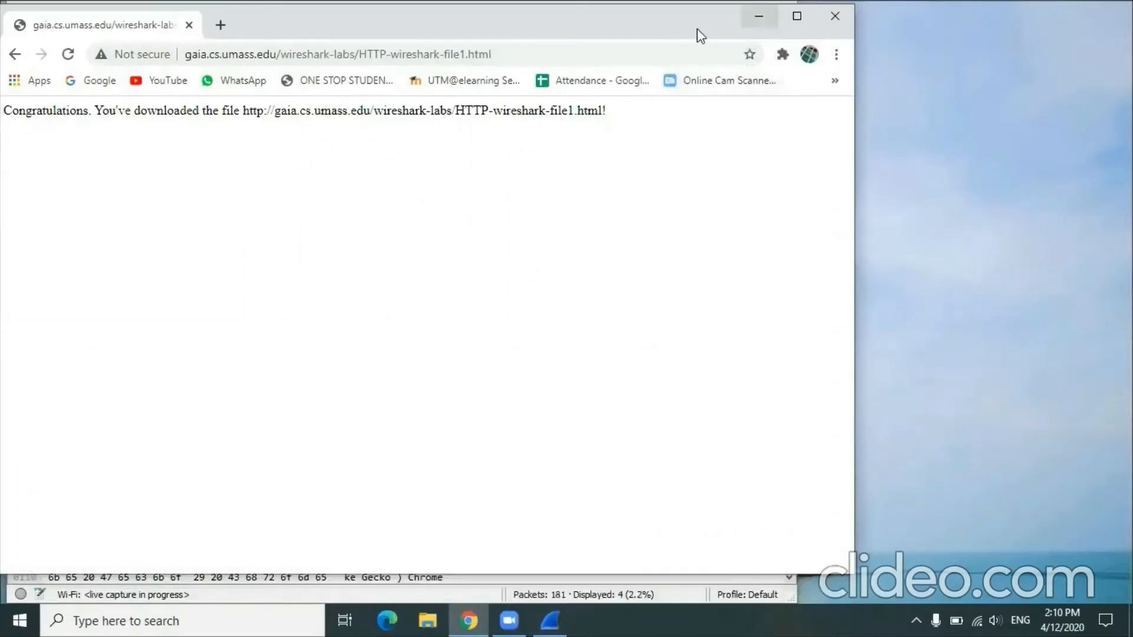
pyautogui.click(759, 16)
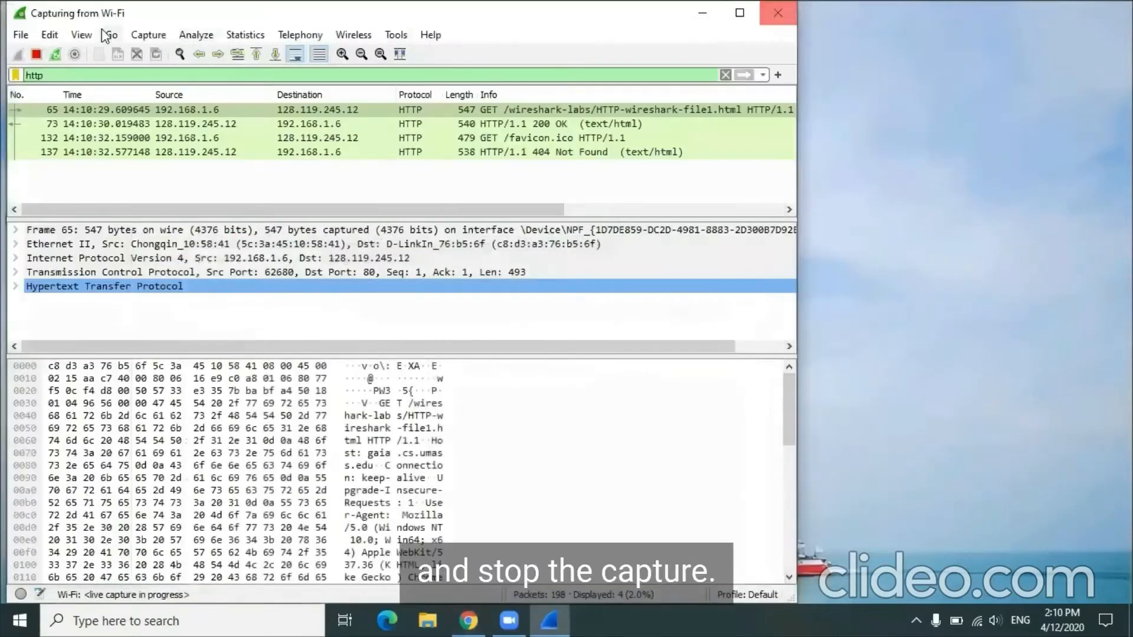
pyautogui.click(37, 55)
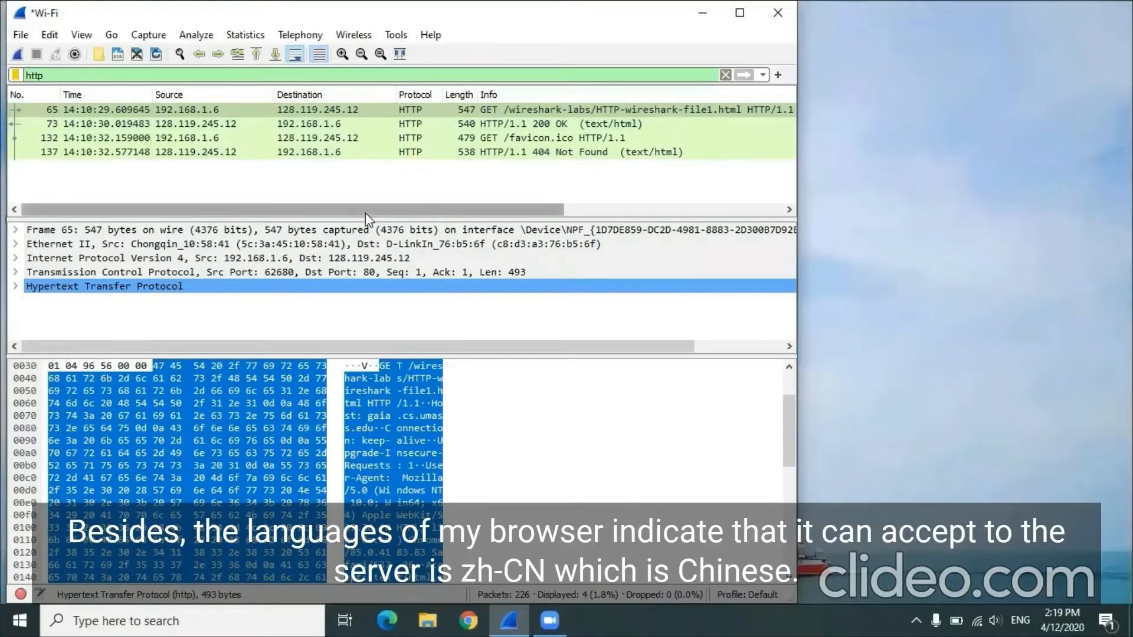
# Step: Expand the Hypertext Transfer Protocol section of the HTTP-wireshark-file1.html GET request and examine its Accept-Language header
pyautogui.doubleClick(219, 289)
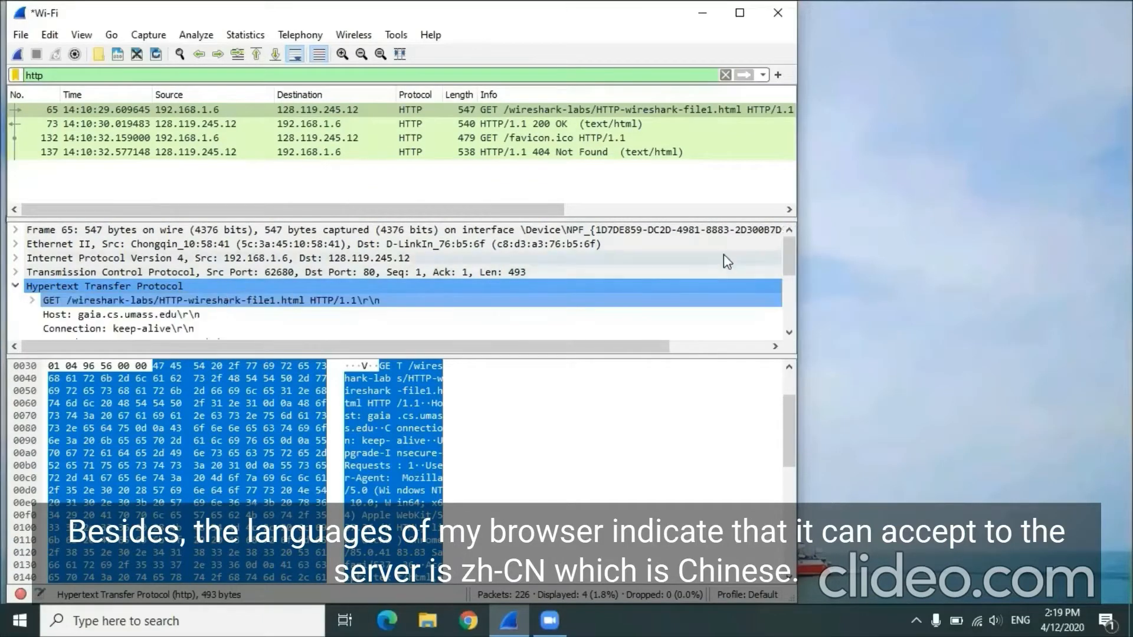
pyautogui.moveTo(788, 247); pyautogui.dragTo(790, 281)
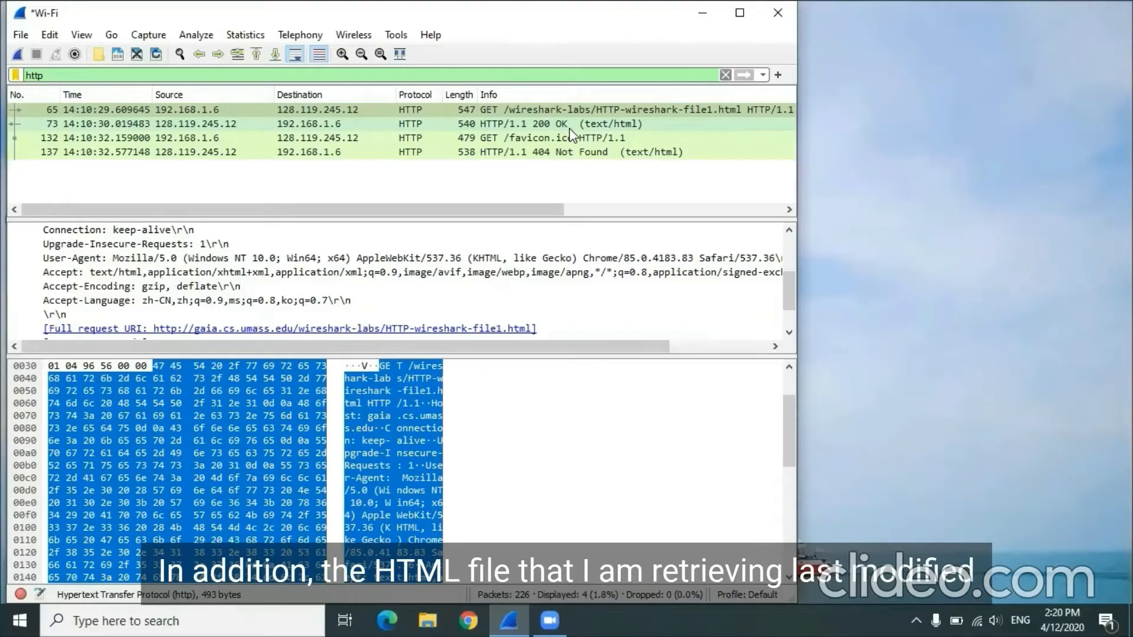
# Step: Examine the Last-Modified and Content-Length headers of the 200 OK response in its own packet window, and close that window
pyautogui.doubleClick(539, 124)
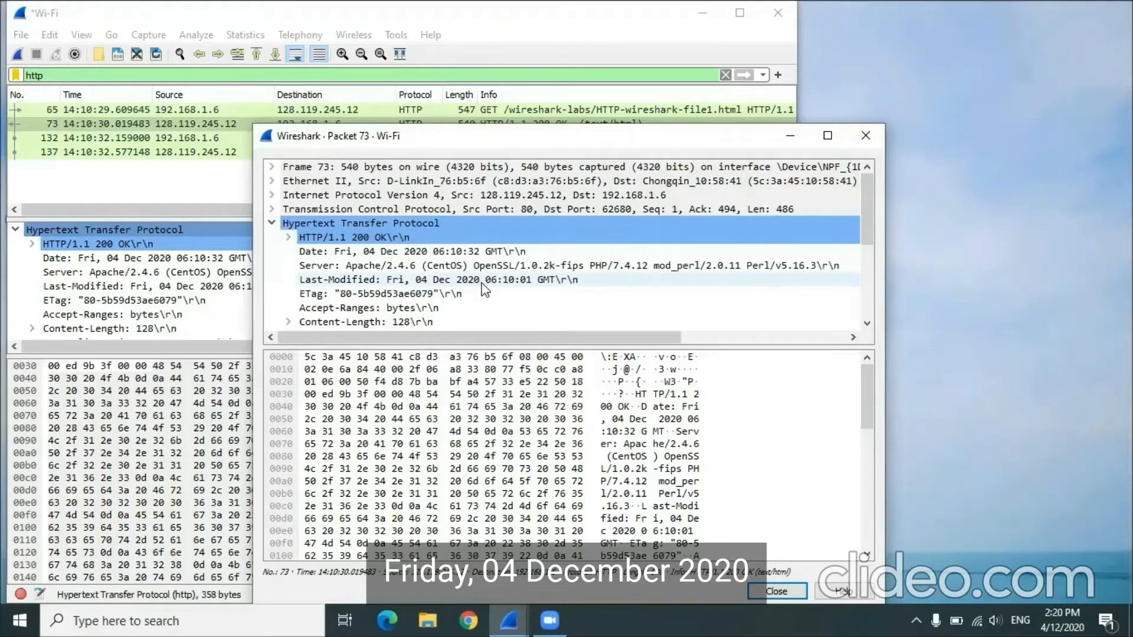
pyautogui.scroll(-2, 871, 235)
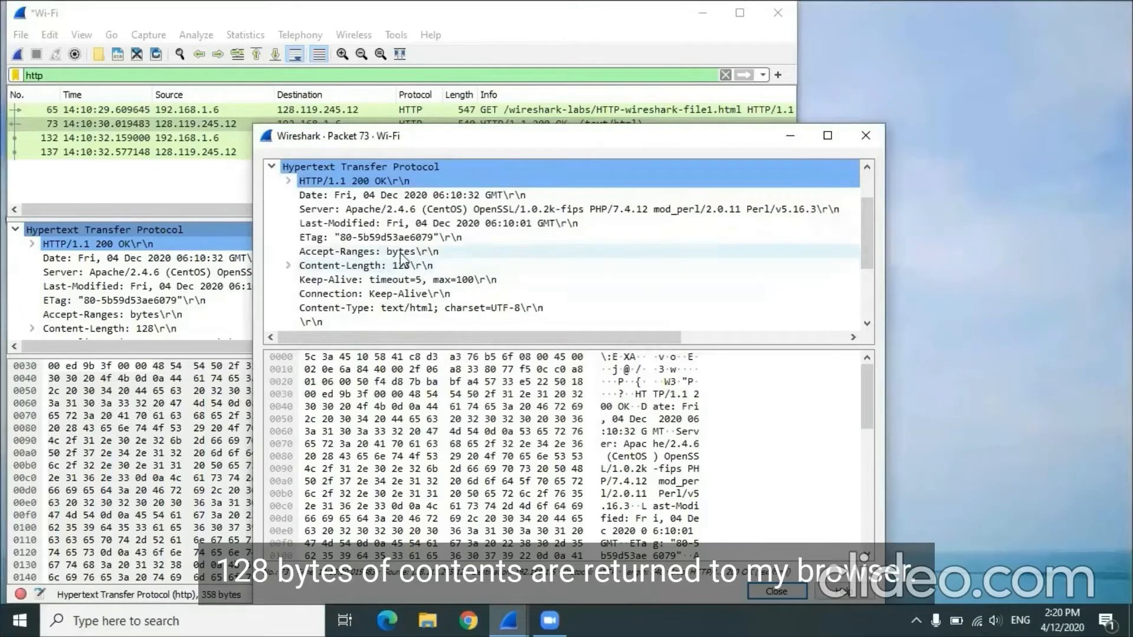
pyautogui.click(416, 267)
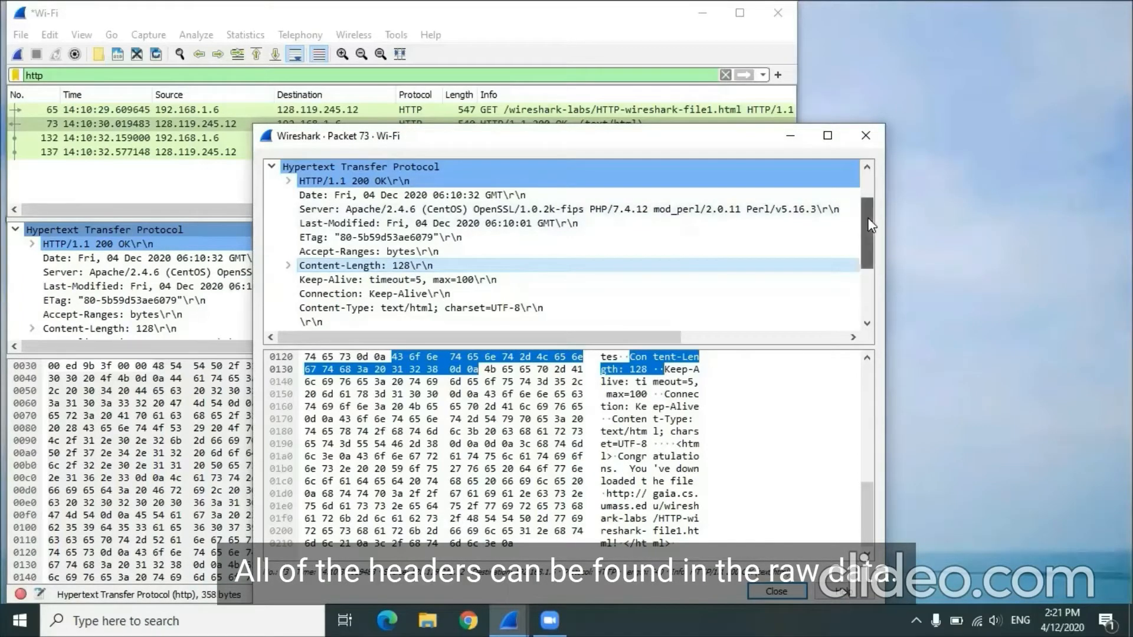
pyautogui.moveTo(872, 226); pyautogui.dragTo(883, 187)
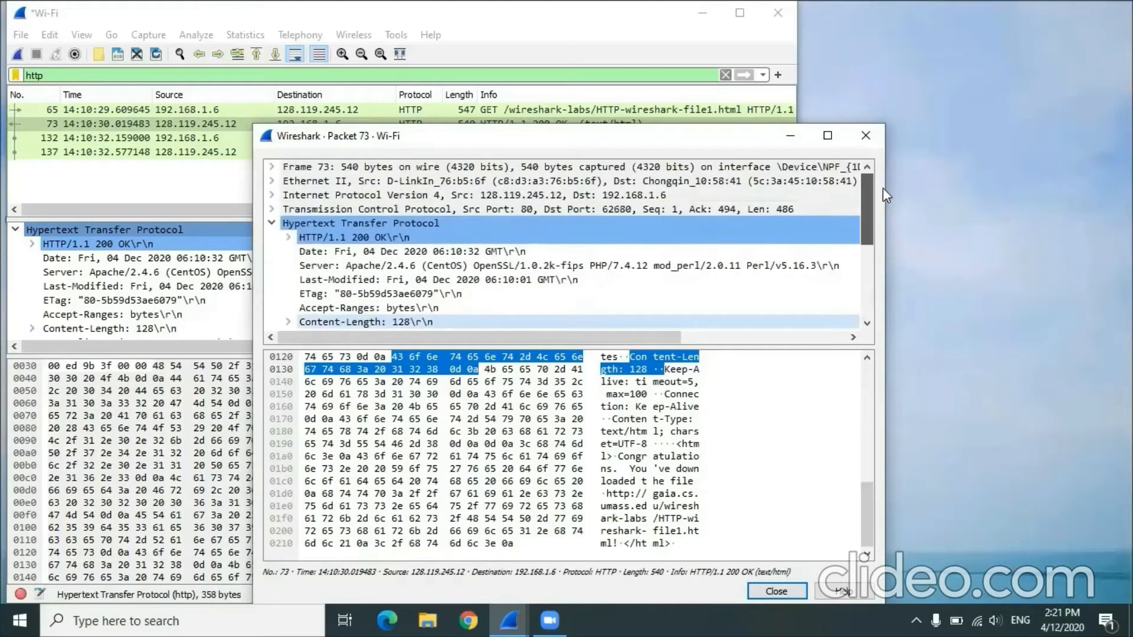
pyautogui.click(879, 136)
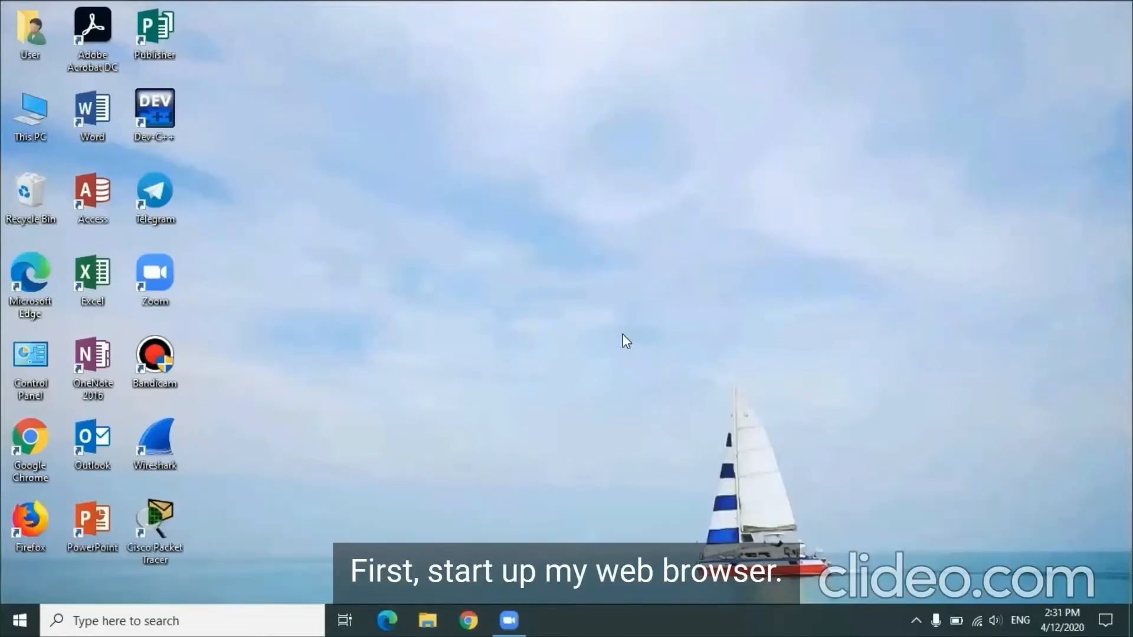
# Step: Clear Chrome's browsing history, cookies and cached files for all time, and restart the browser
pyautogui.click(463, 615)
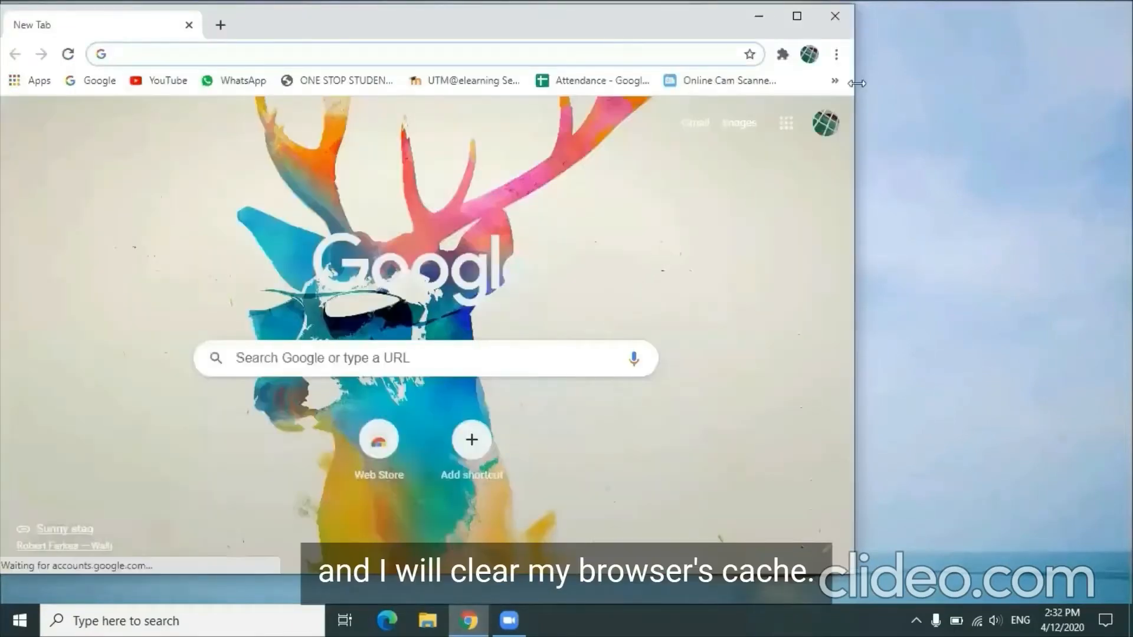
pyautogui.click(837, 54)
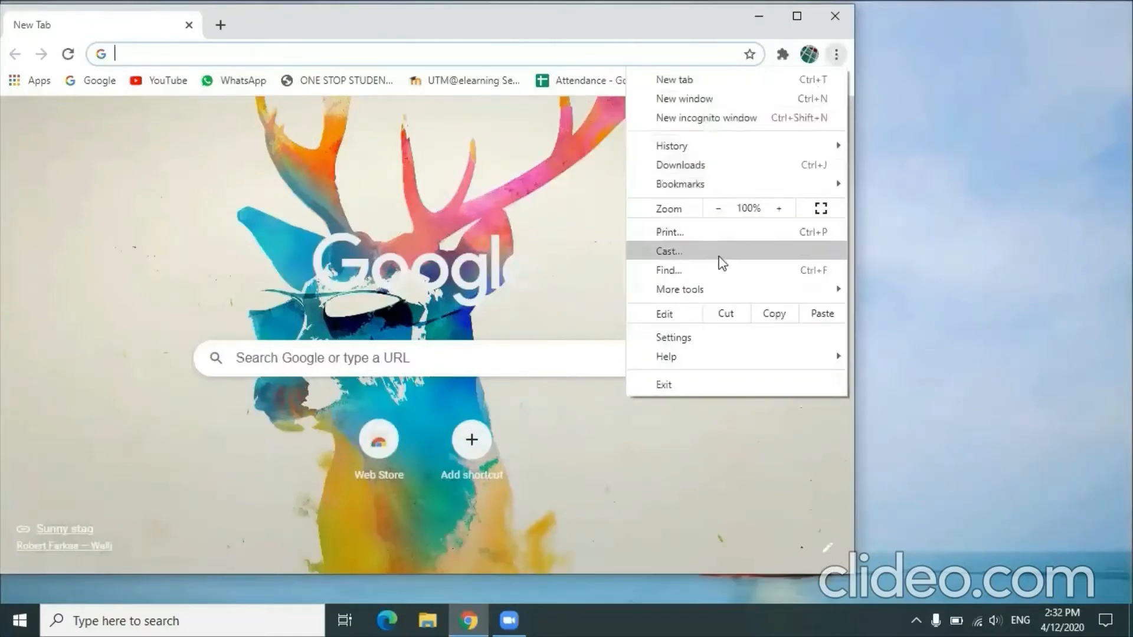
pyautogui.moveTo(738, 293)
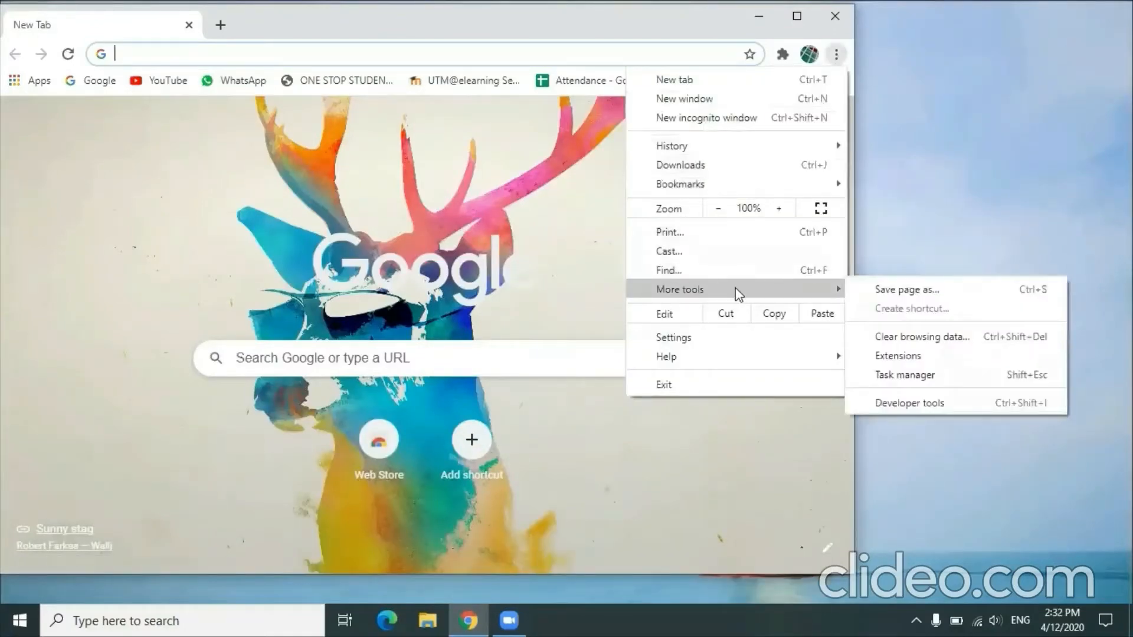
pyautogui.click(868, 336)
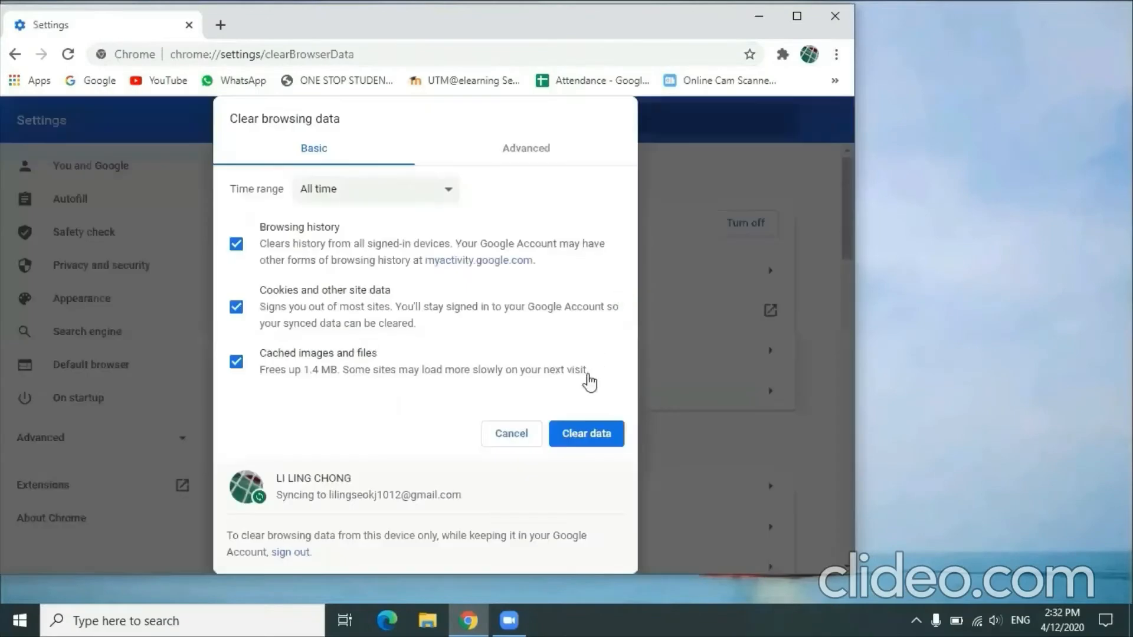
pyautogui.click(580, 433)
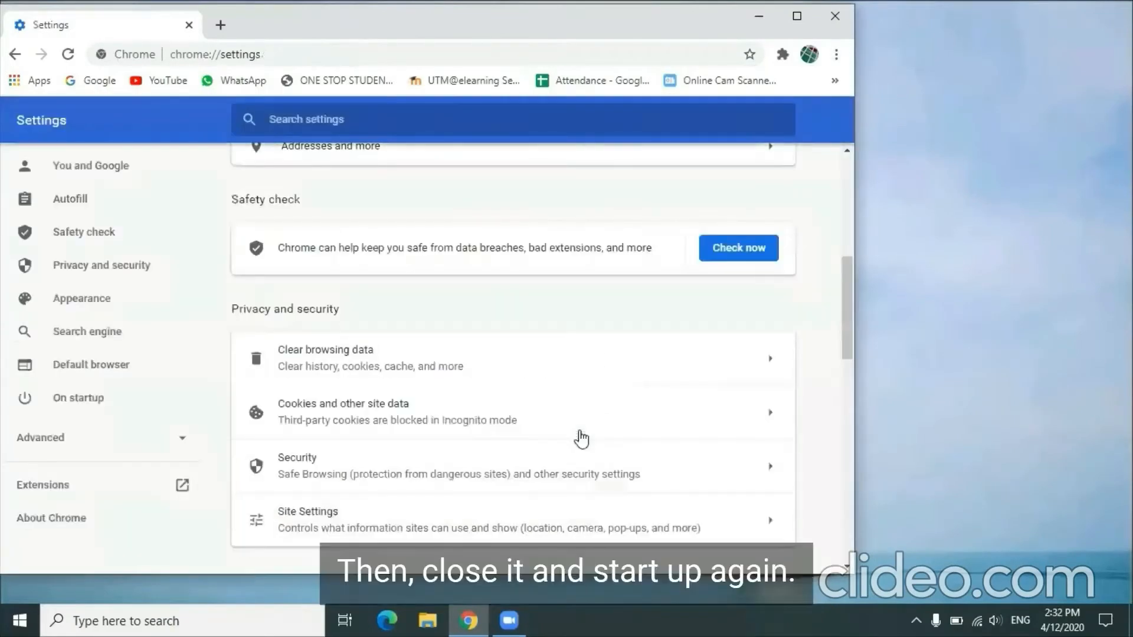
pyautogui.click(834, 18)
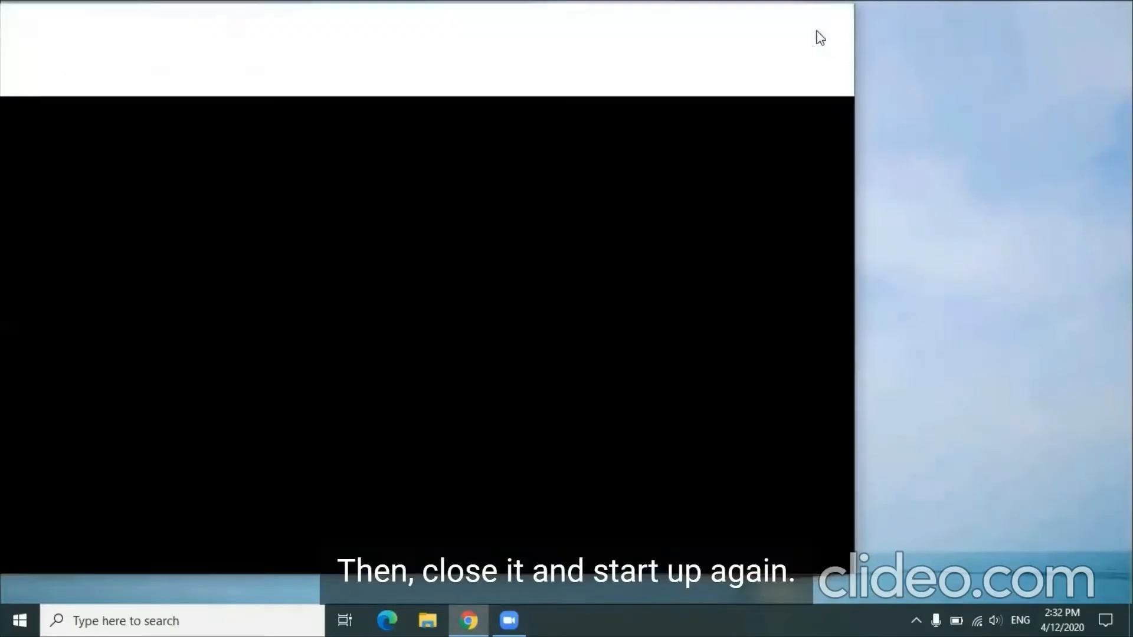
pyautogui.click(460, 621)
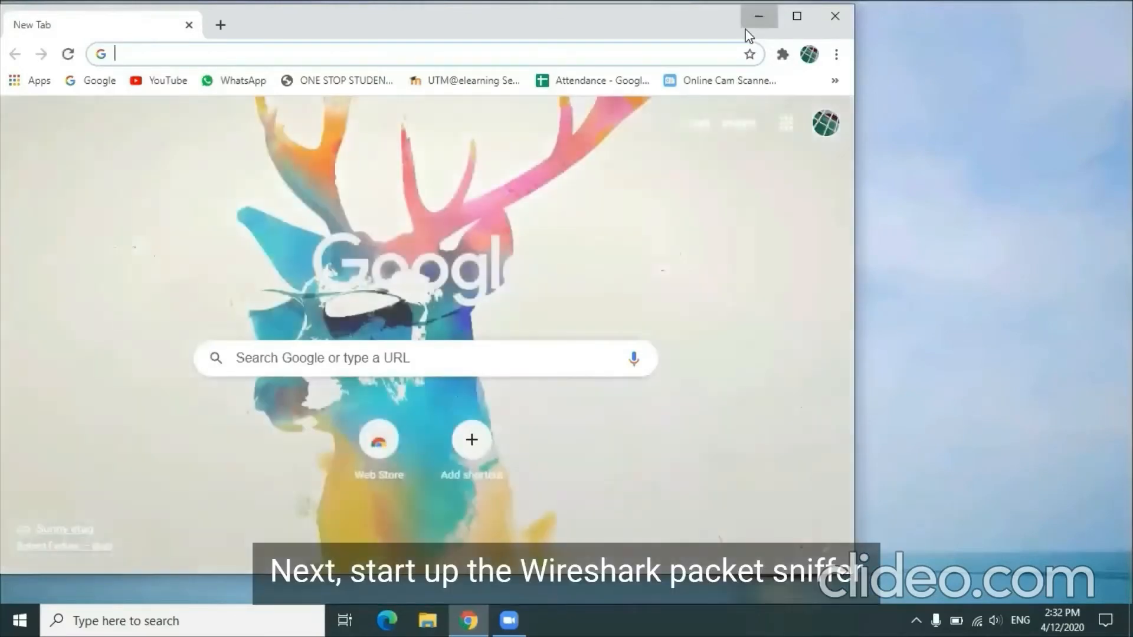
# Step: Switch to Wireshark and start a packet capture on the Wi-Fi interface
pyautogui.click(745, 29)
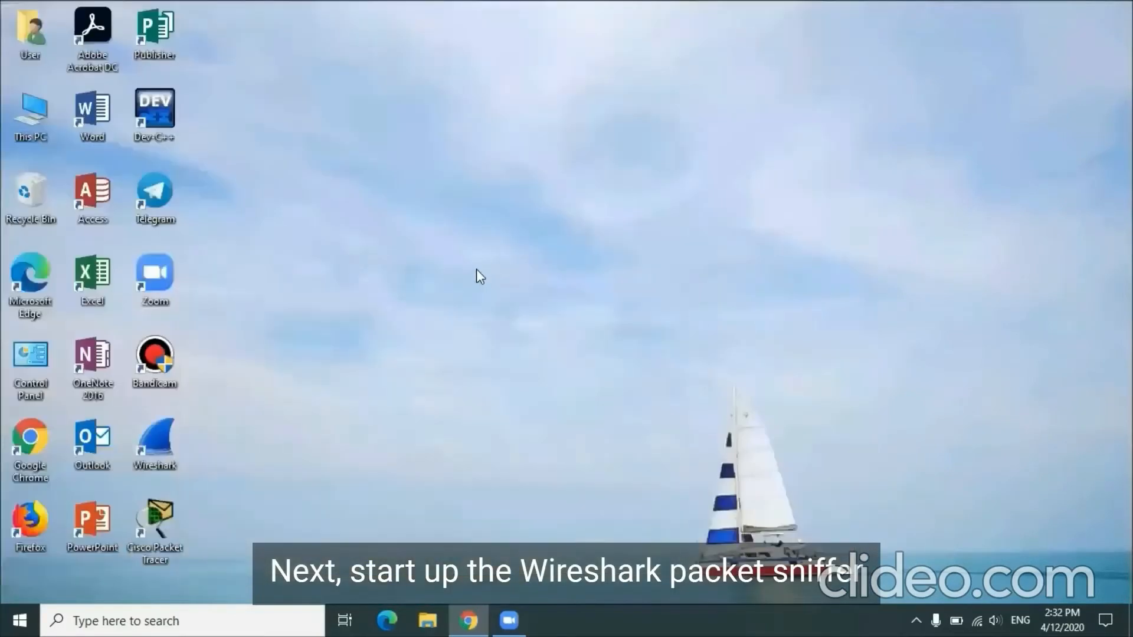
pyautogui.doubleClick(158, 439)
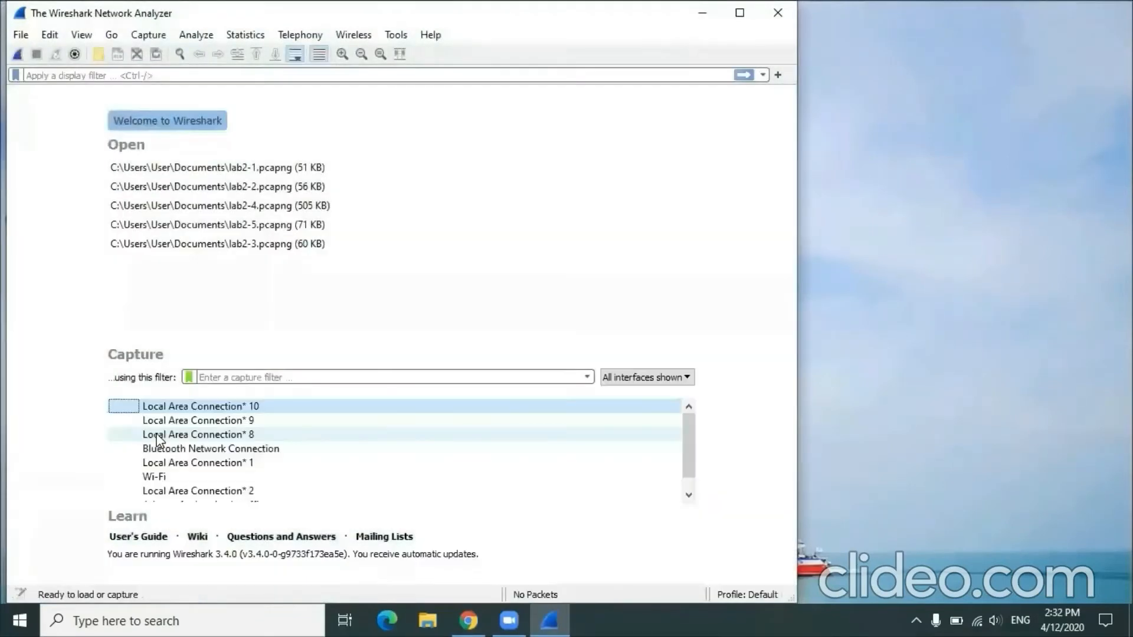
pyautogui.doubleClick(158, 478)
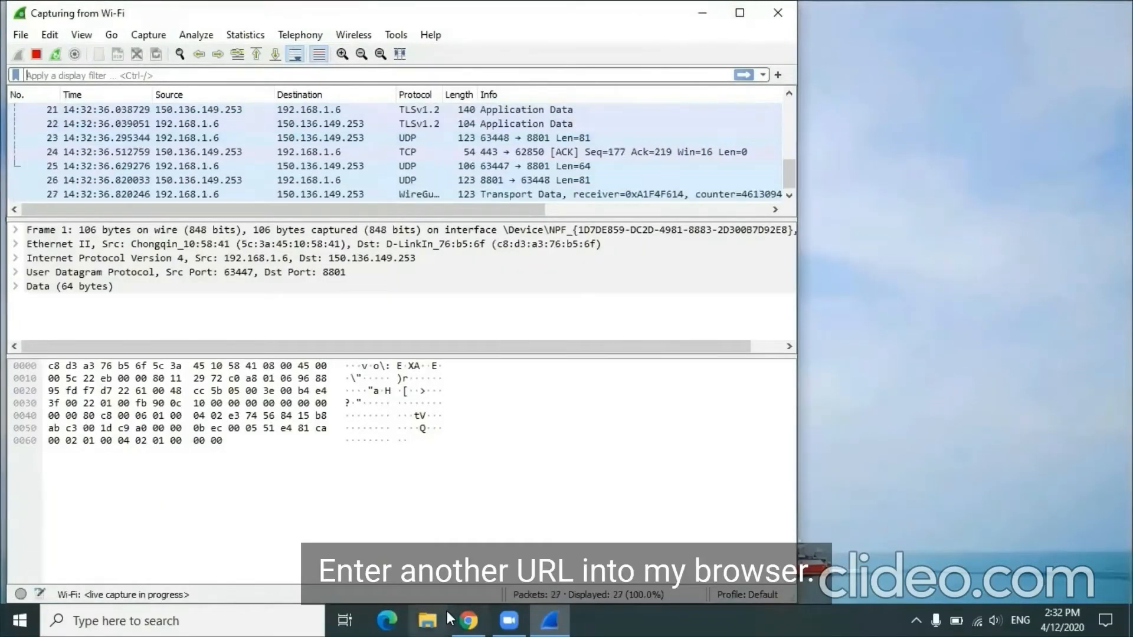
# Step: Load gaia.cs.umass.edu/wireshark-labs/HTTP-wireshark-file2.html in Chrome and refresh the page once
pyautogui.click(469, 620)
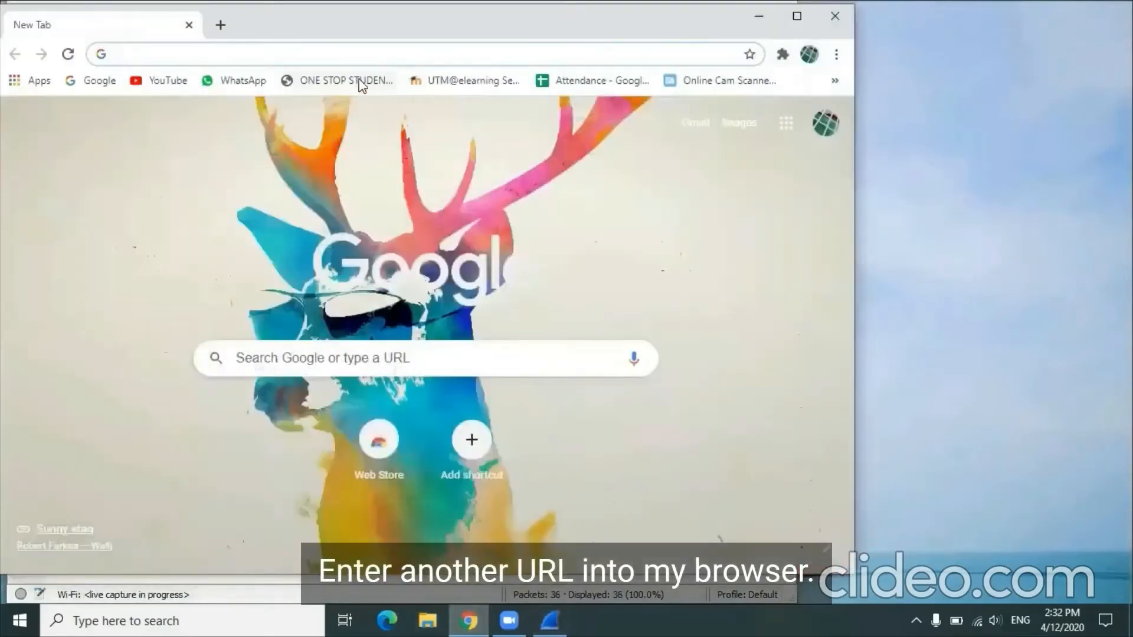
pyautogui.write('http://gaia.cs.umass.edu/wireshark-labs/HTTP-wireshark-file2.html')
pyautogui.press('Return')
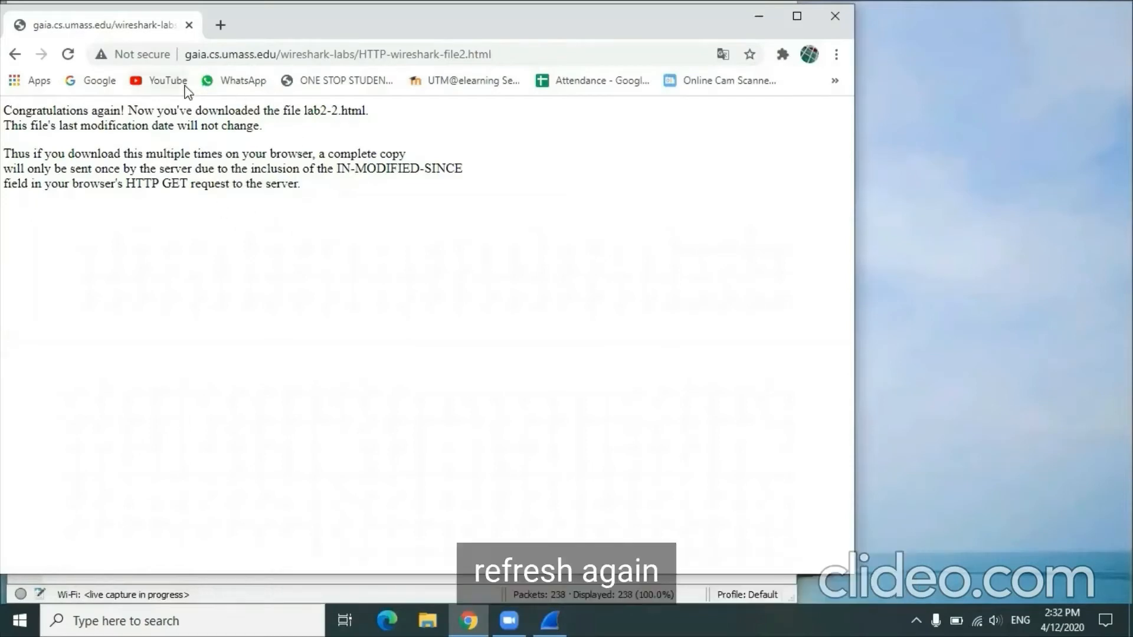
pyautogui.click(69, 56)
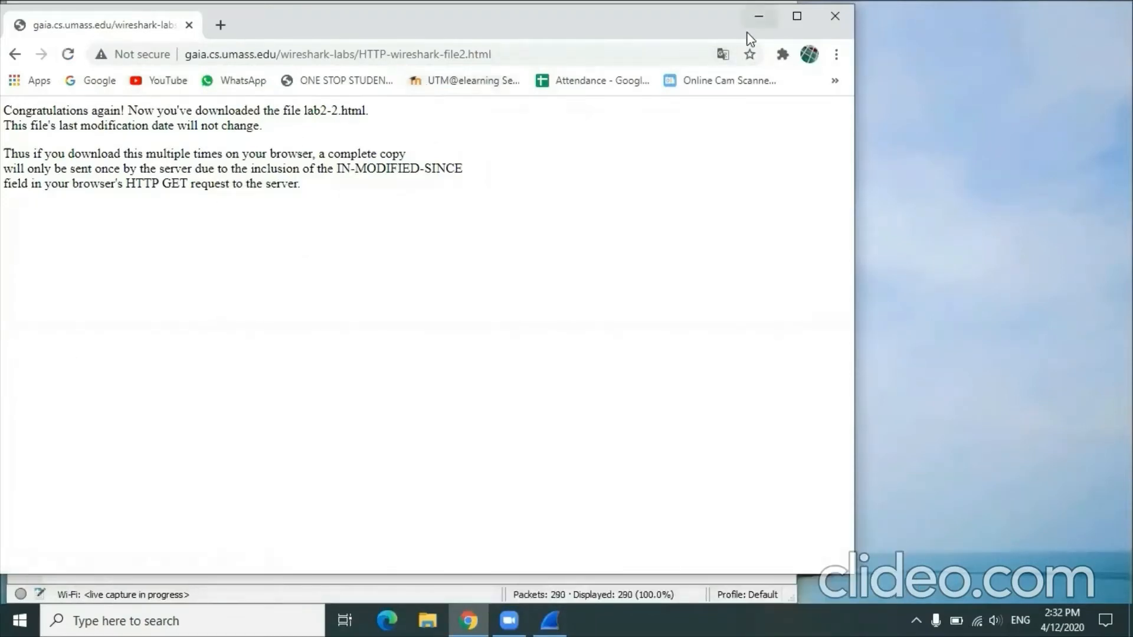
# Step: Return to Wireshark, stop the running Wi-Fi capture, and filter the packet list by http
pyautogui.click(757, 18)
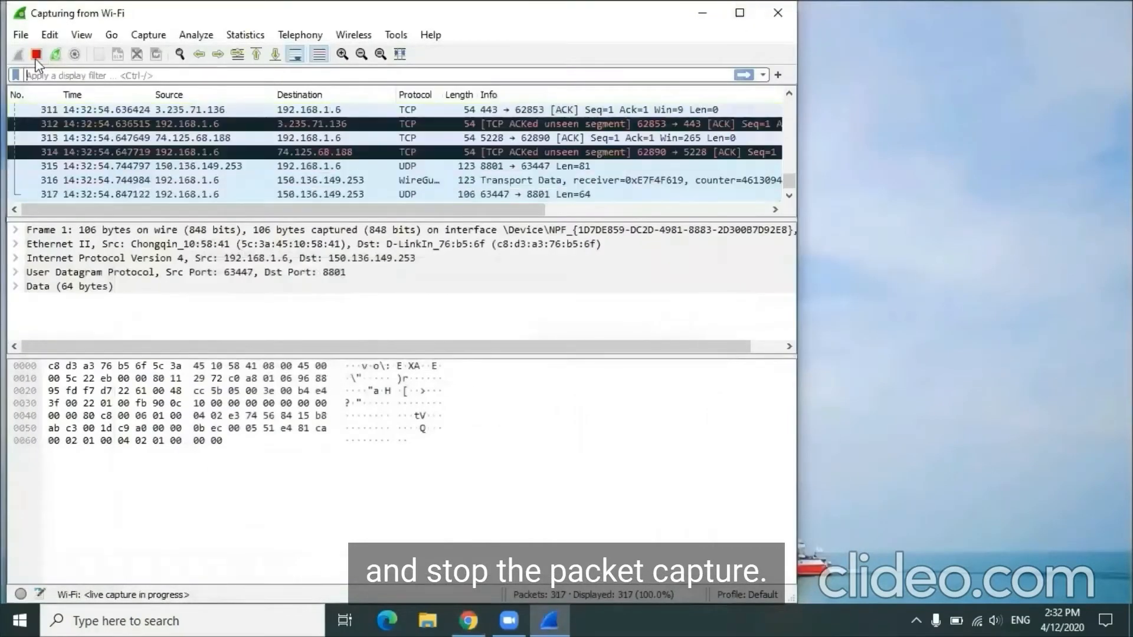
pyautogui.click(36, 55)
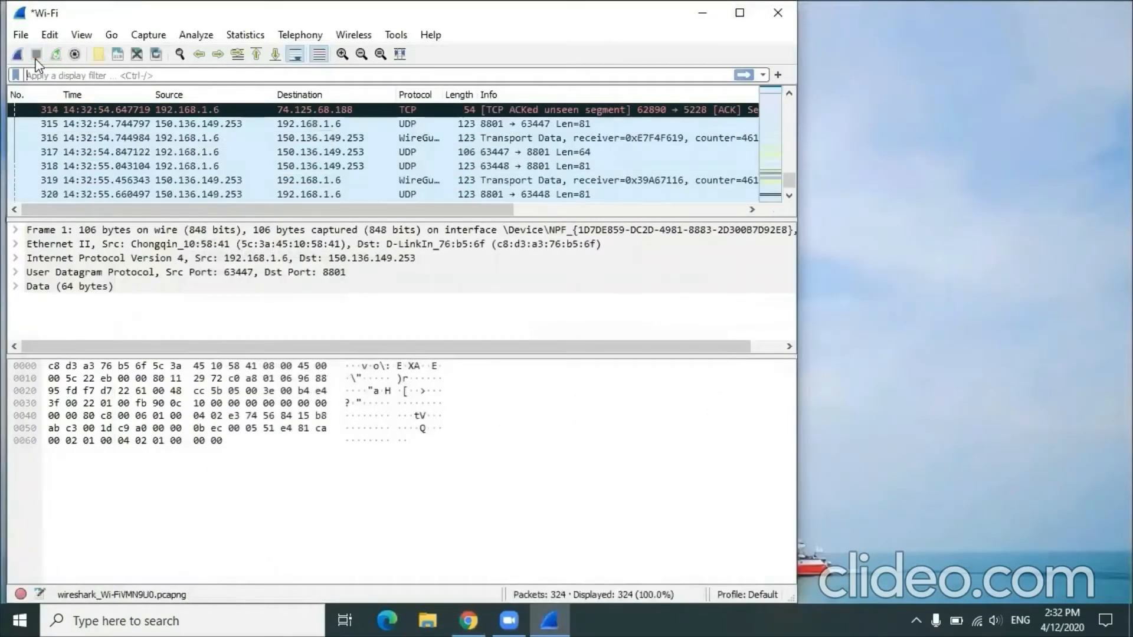
pyautogui.click(55, 77)
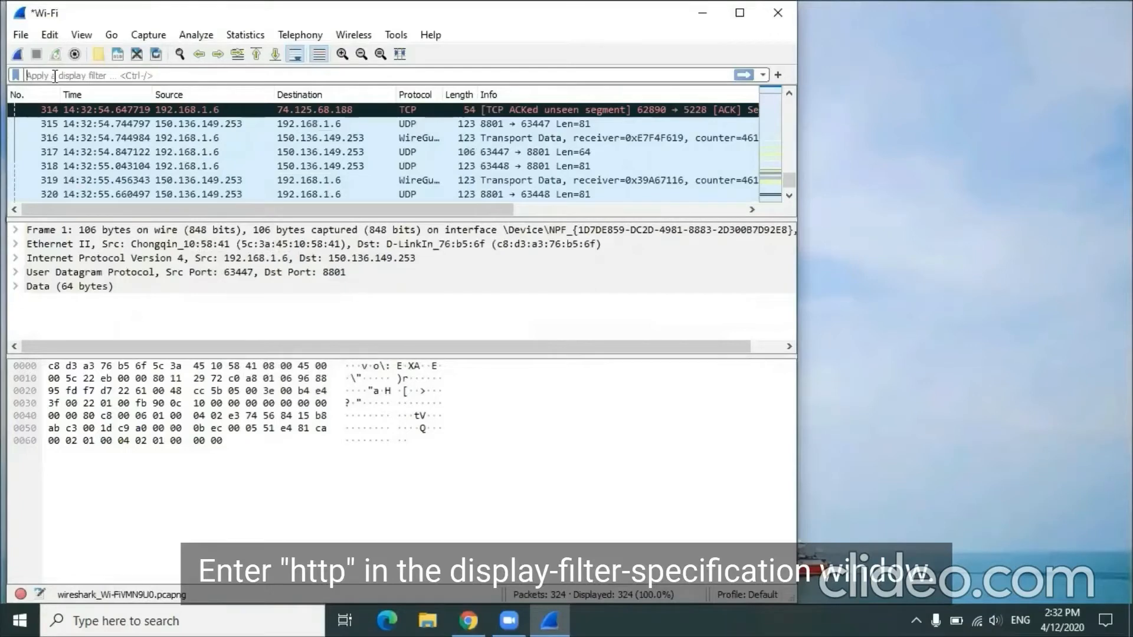
pyautogui.write('htt')
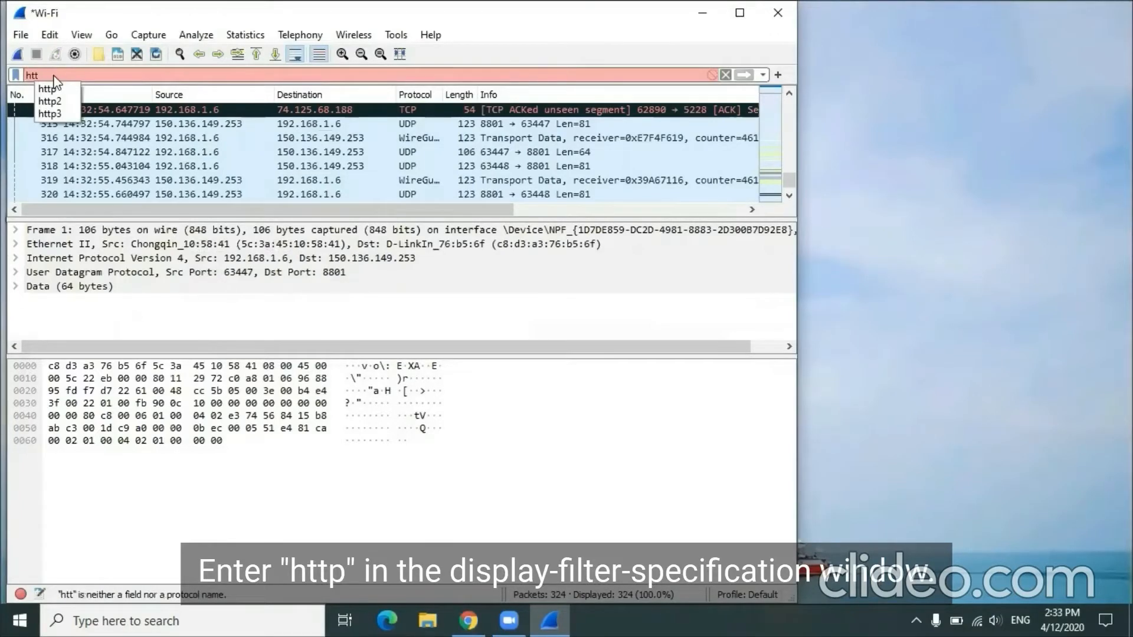
pyautogui.write('p')
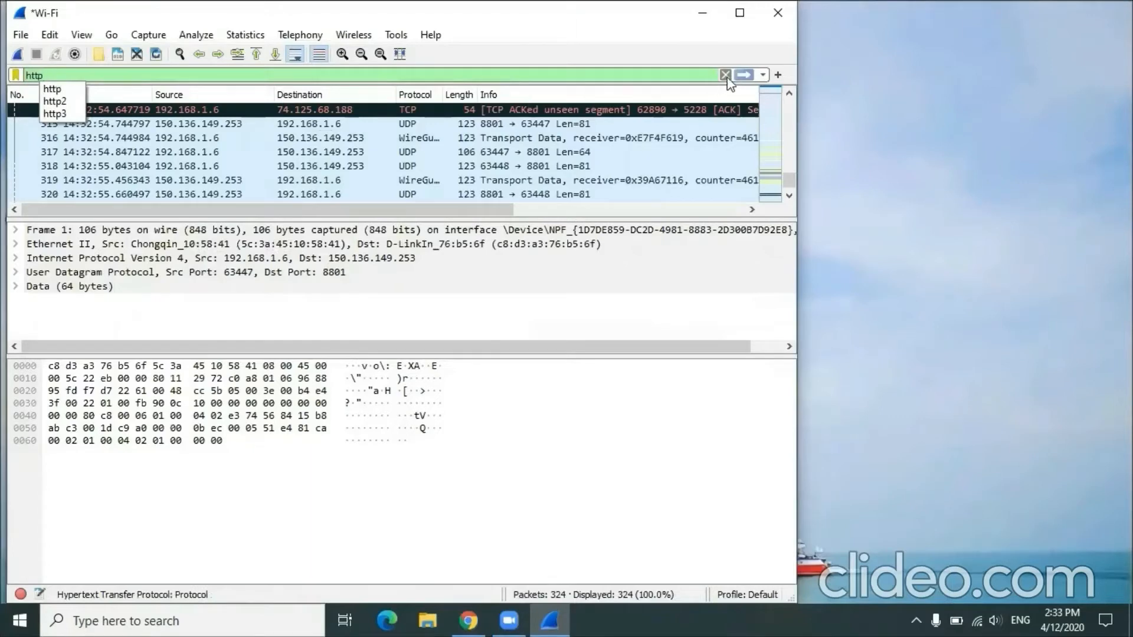
pyautogui.click(745, 75)
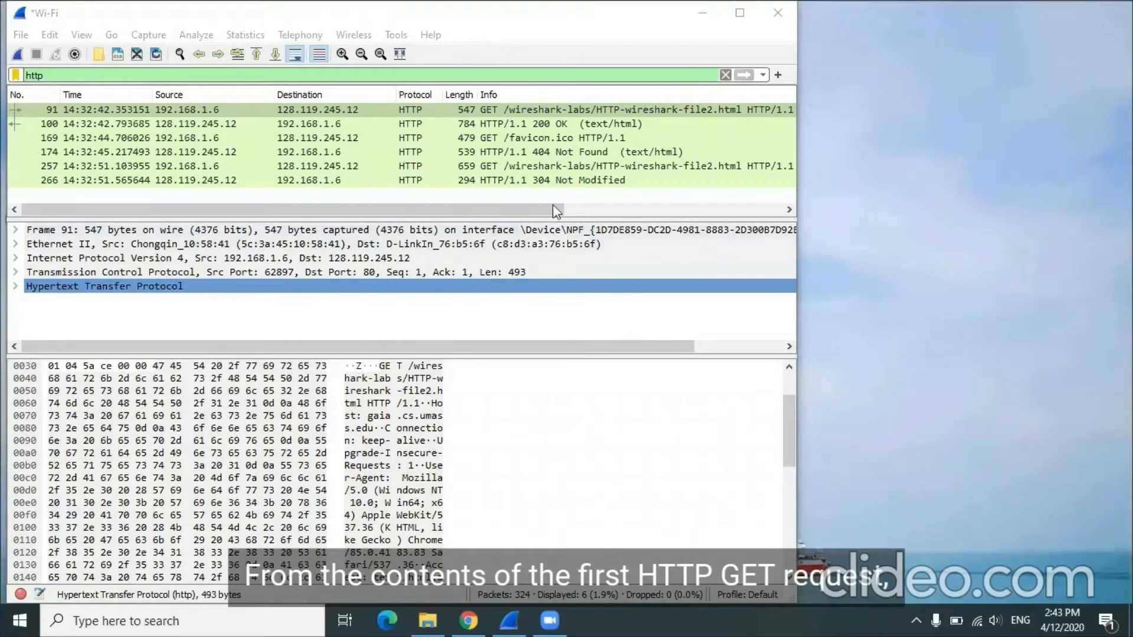
# Step: Check the first HTTP-wireshark-file2.html GET request's HTTP headers for an If-Modified-Since line in its own packet window, and close that window
pyautogui.doubleClick(419, 110)
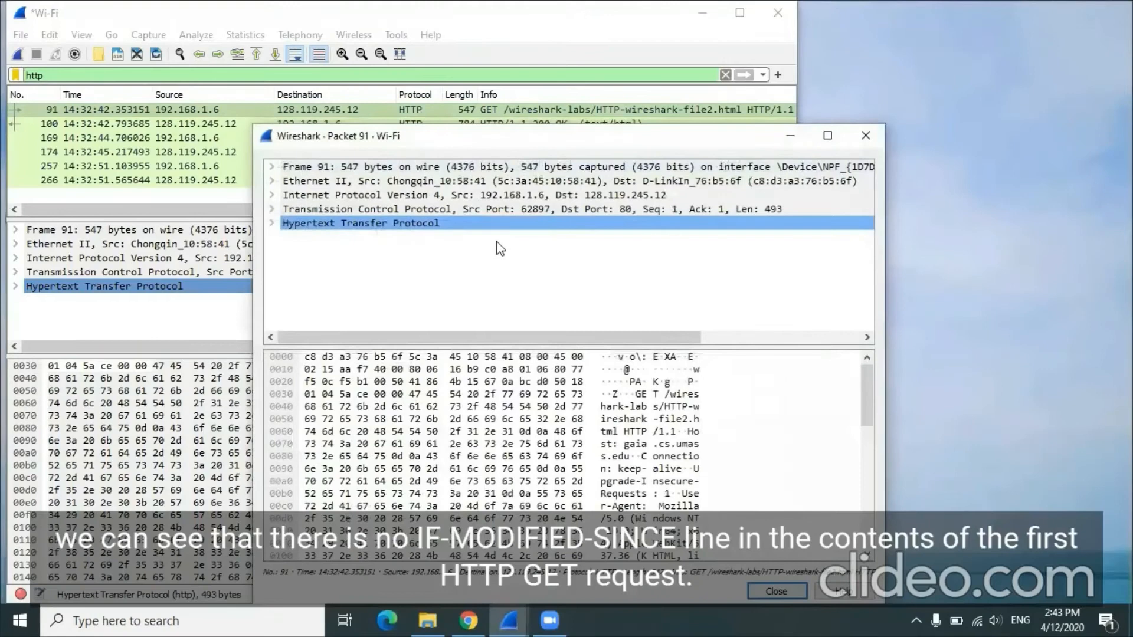
pyautogui.doubleClick(445, 222)
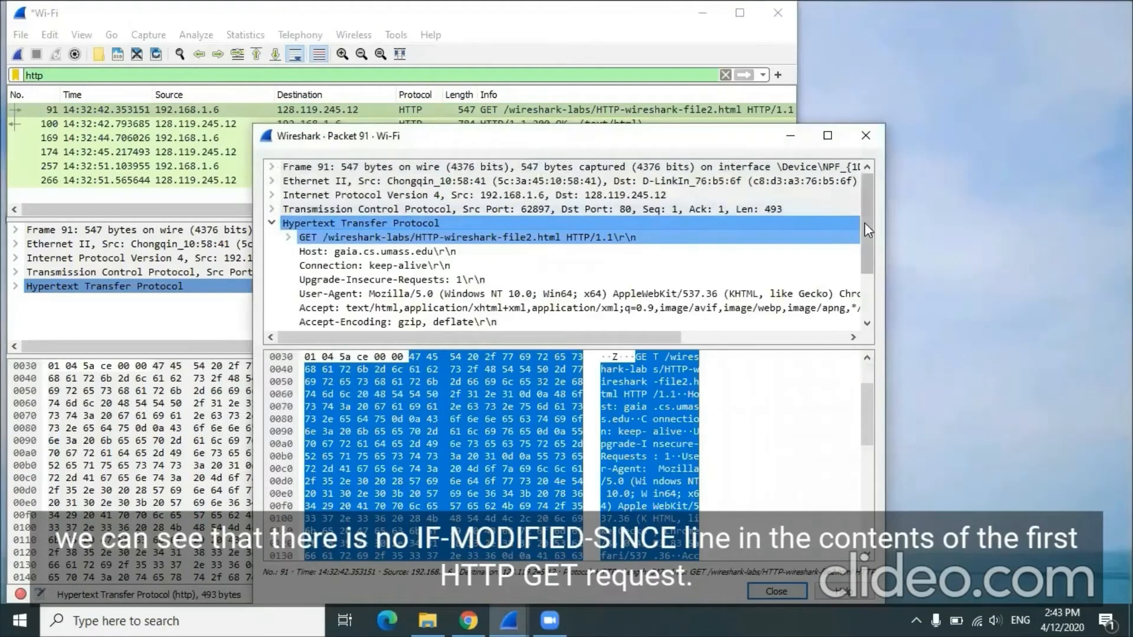
pyautogui.moveTo(866, 229); pyautogui.dragTo(871, 271)
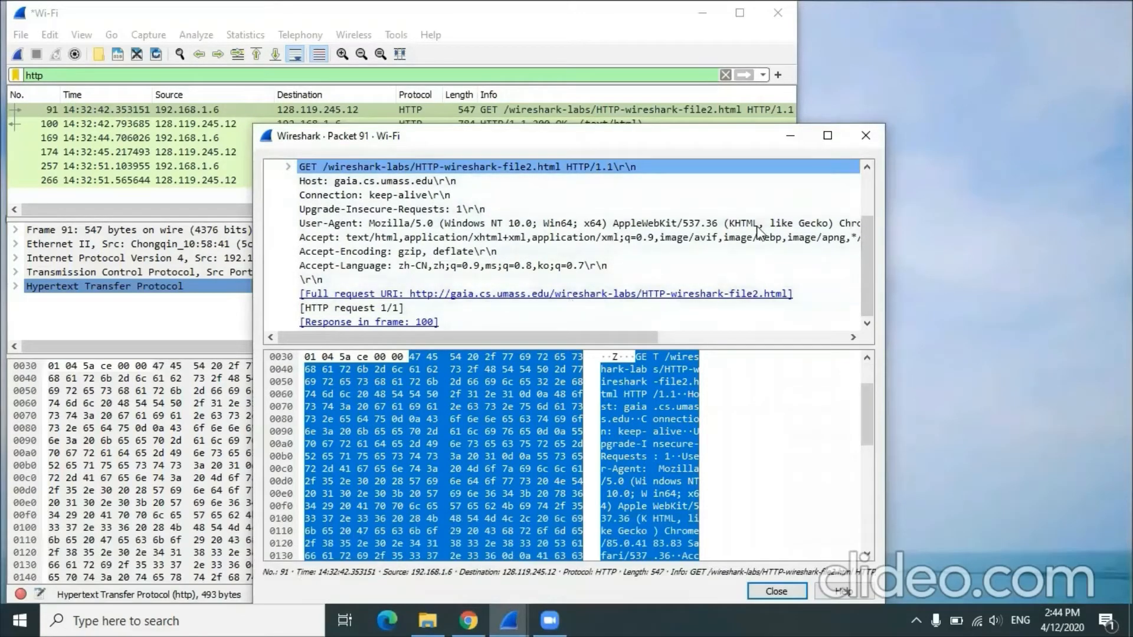
pyautogui.click(875, 136)
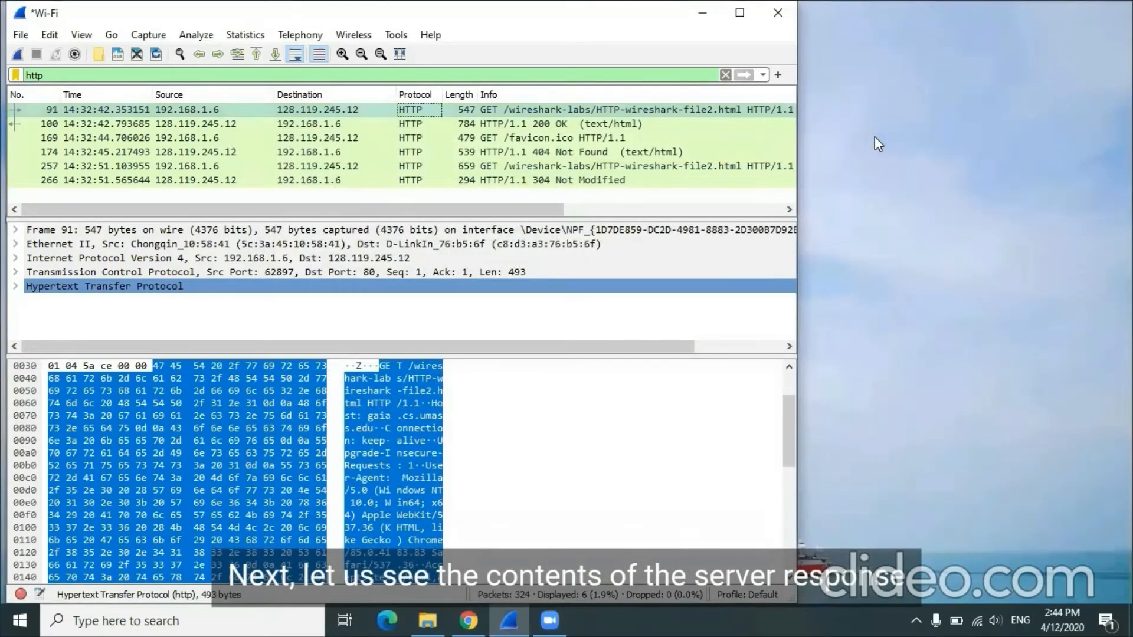
# Step: Examine the Line-based text data of the 200 OK response in its own packet window, and close that window
pyautogui.doubleClick(470, 121)
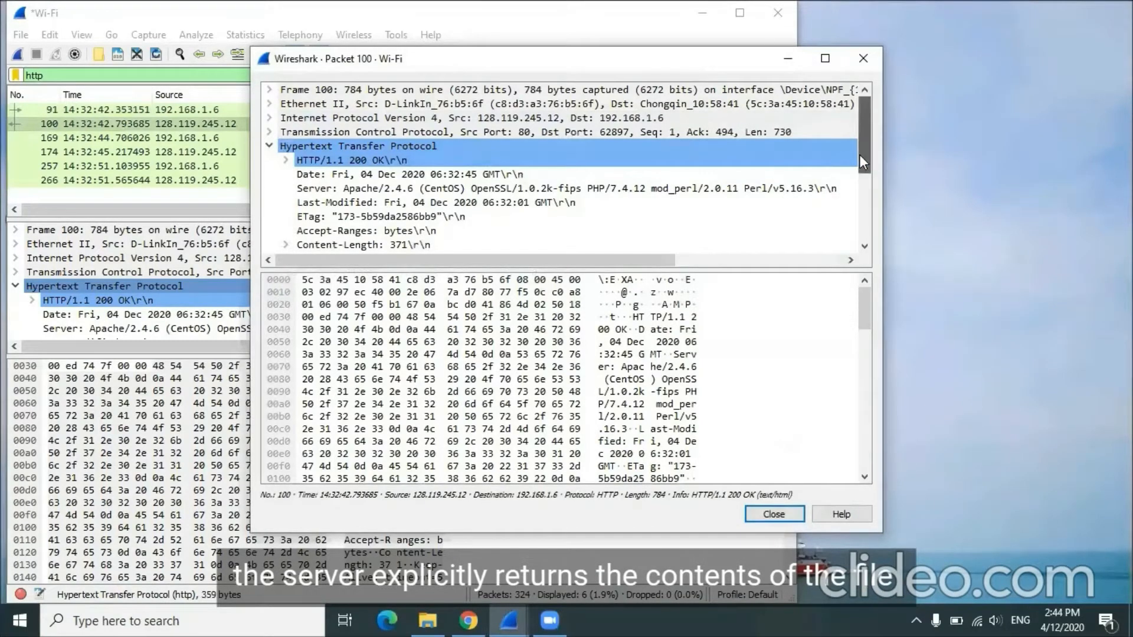
pyautogui.moveTo(860, 155); pyautogui.dragTo(863, 209)
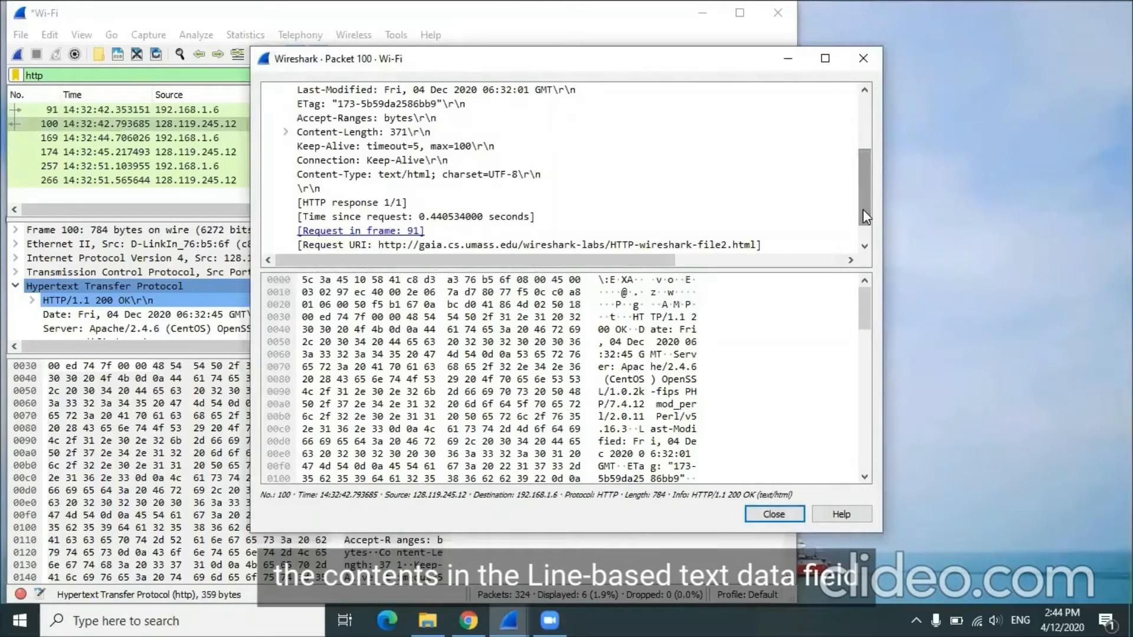
pyautogui.moveTo(863, 210); pyautogui.dragTo(863, 223)
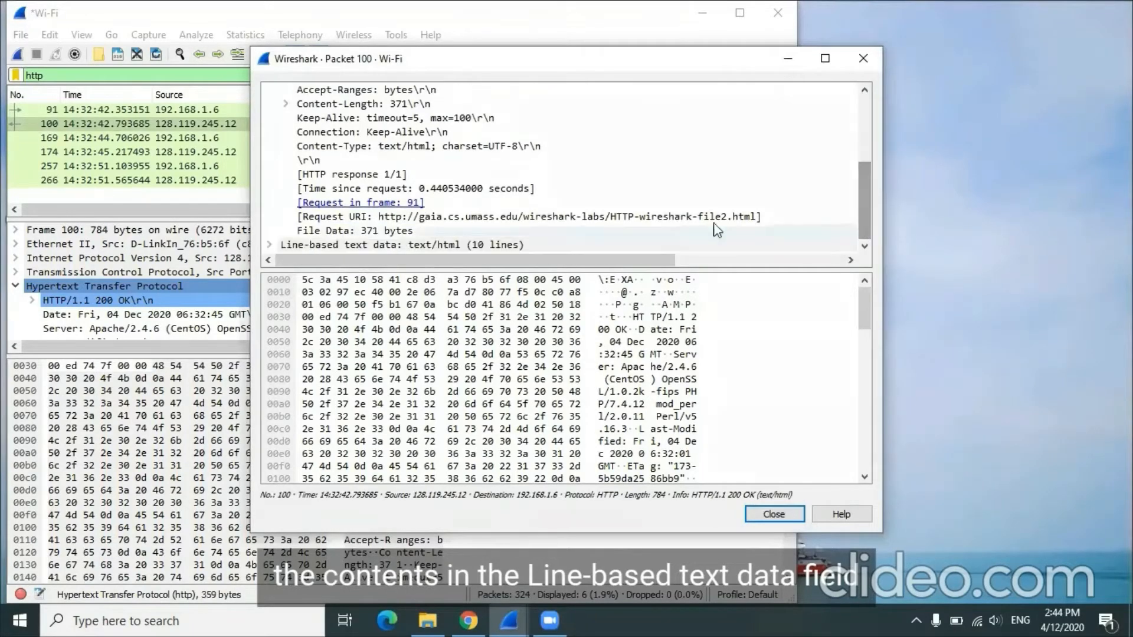
pyautogui.click(462, 244)
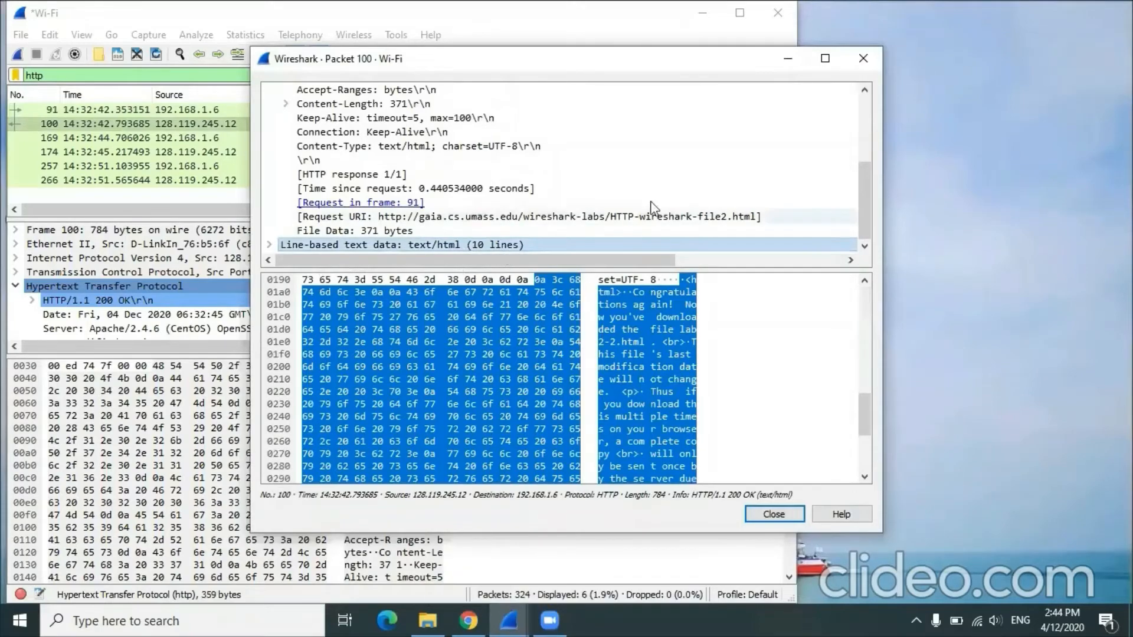
pyautogui.click(862, 59)
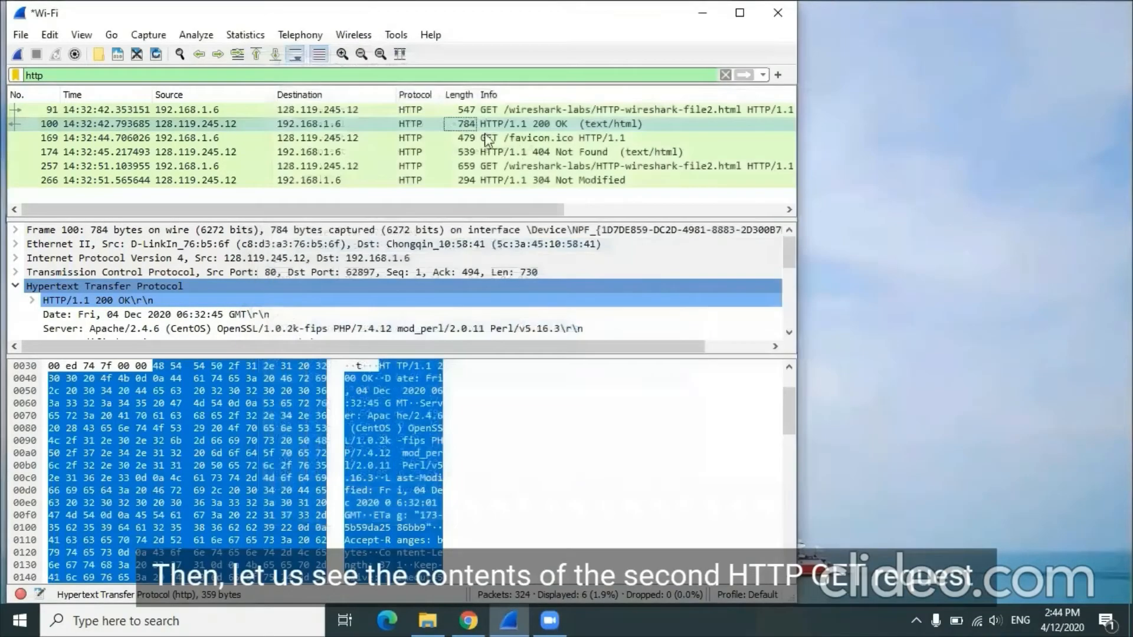
# Step: Examine the If-Modified-Since header of the second HTTP-wireshark-file2.html GET request in its own window, and select the 304 Not Modified response
pyautogui.doubleClick(333, 167)
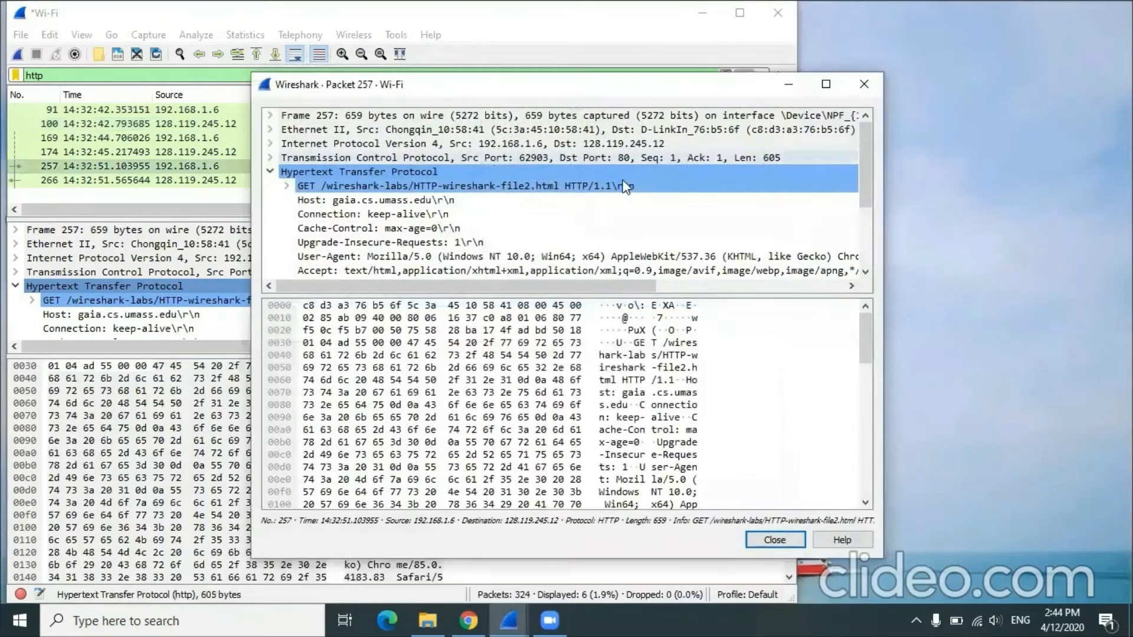
pyautogui.moveTo(872, 153); pyautogui.dragTo(871, 207)
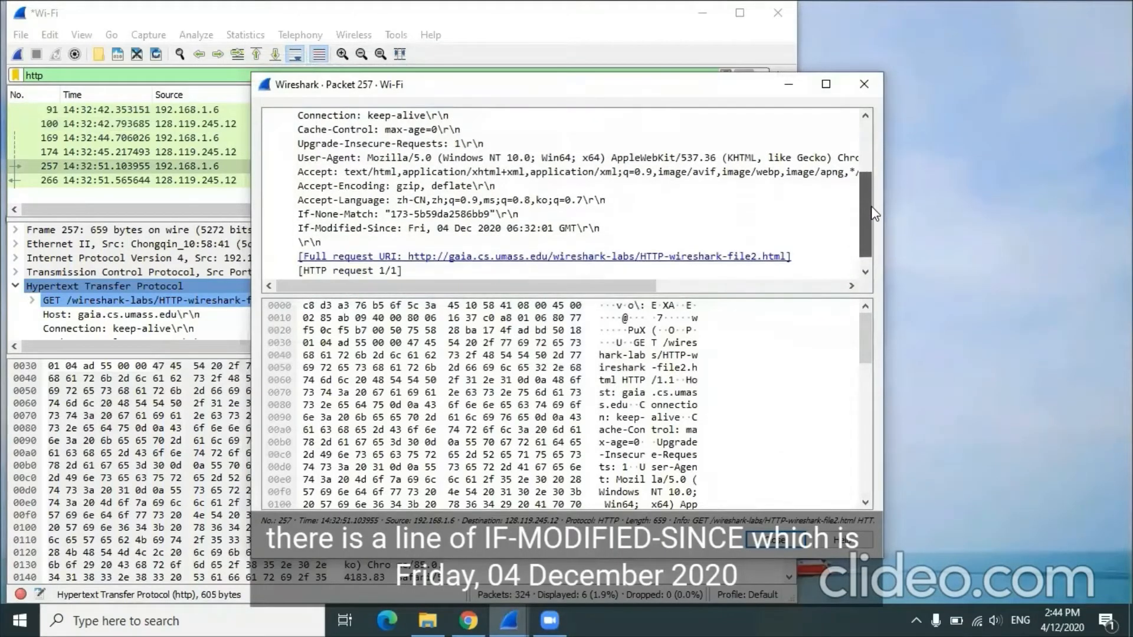
pyautogui.click(394, 235)
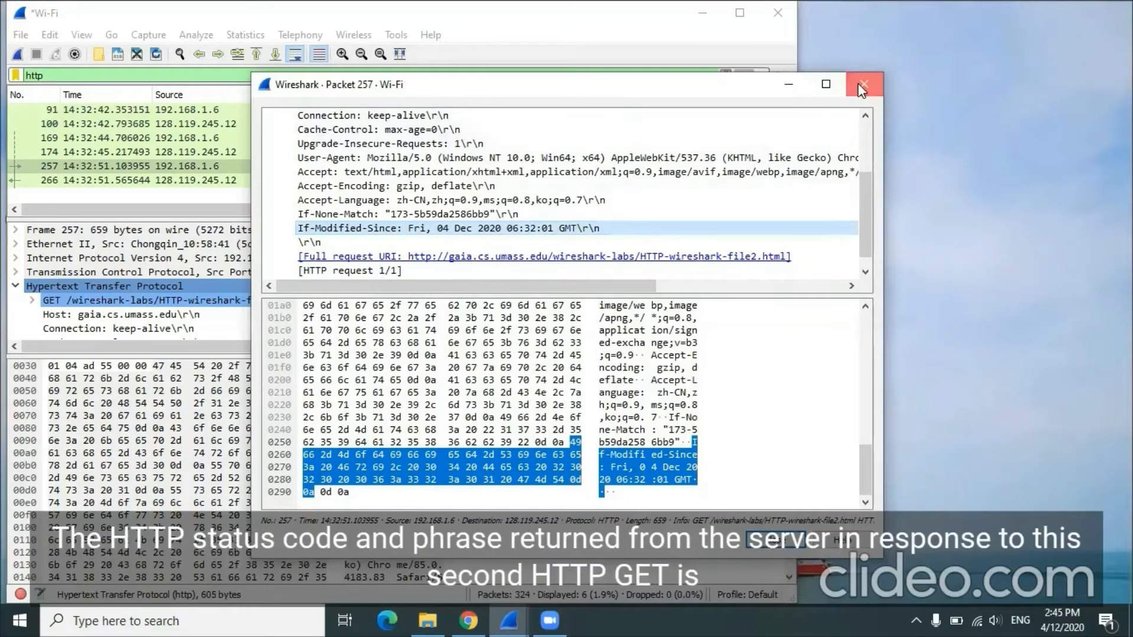
pyautogui.click(863, 84)
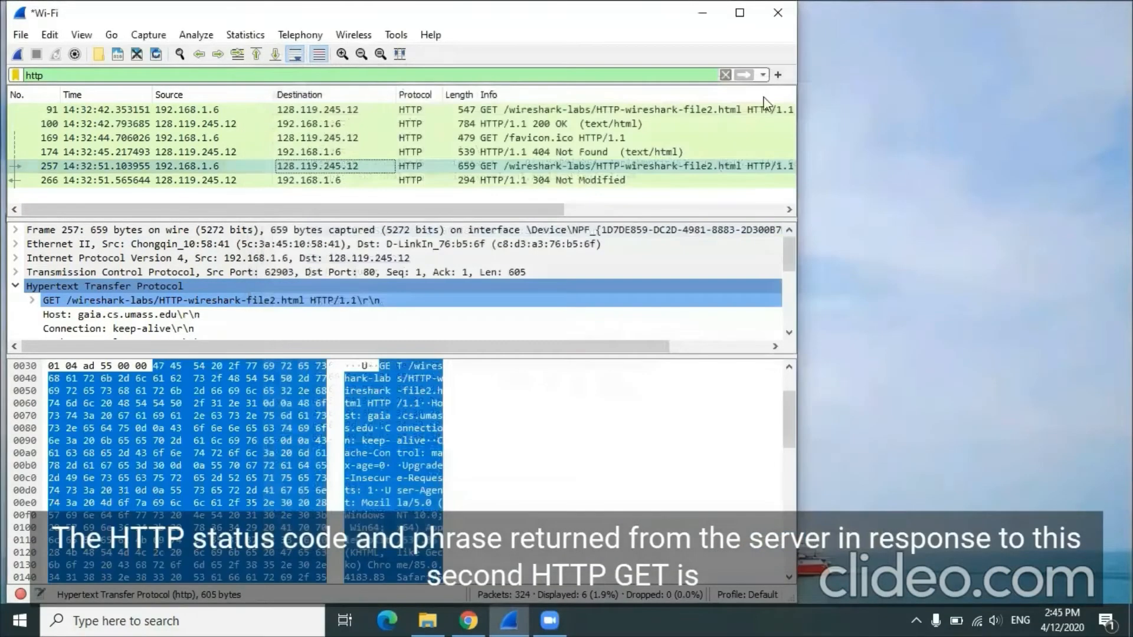
pyautogui.click(497, 183)
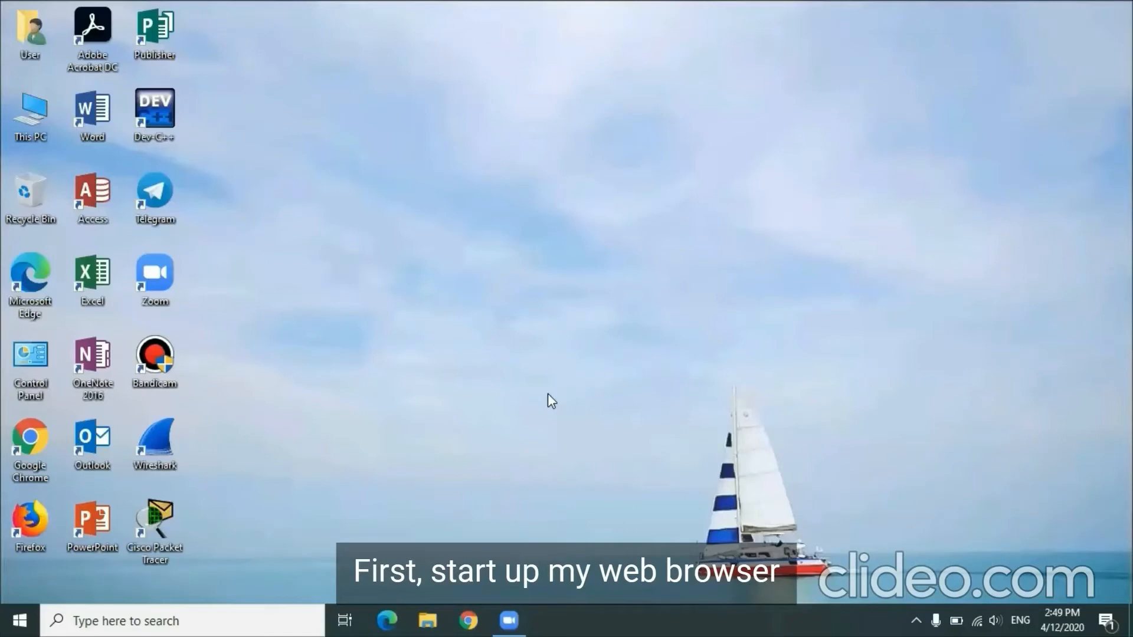
# Step: Open Chrome, clear its browsing history, cookies and cached files for all time, and restart the browser
pyautogui.click(469, 620)
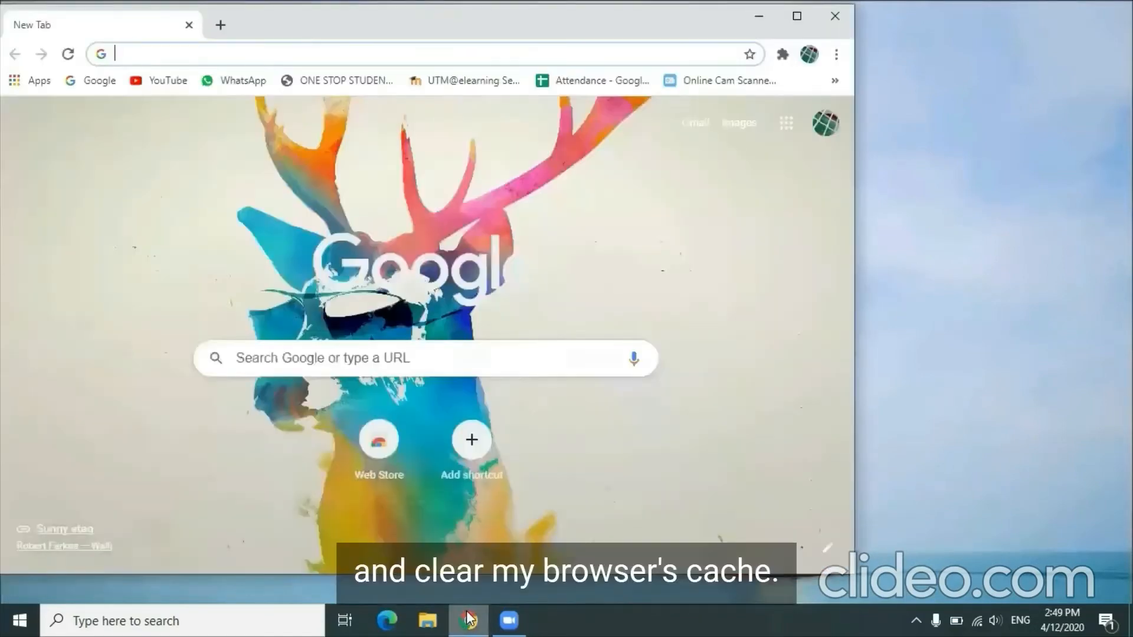
pyautogui.click(836, 55)
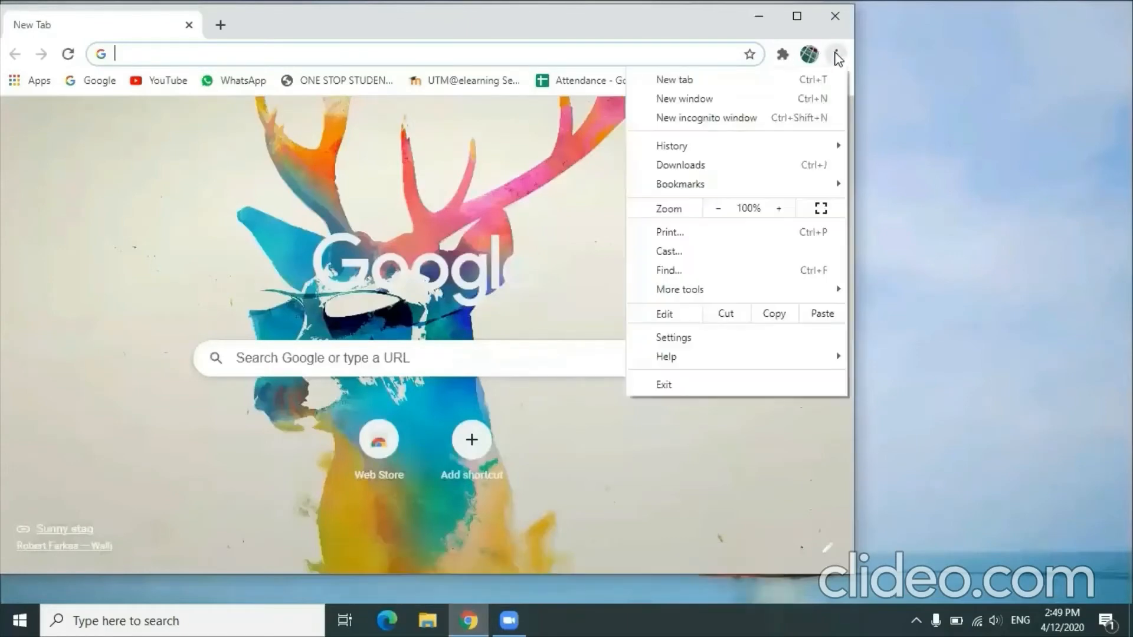
pyautogui.moveTo(744, 291)
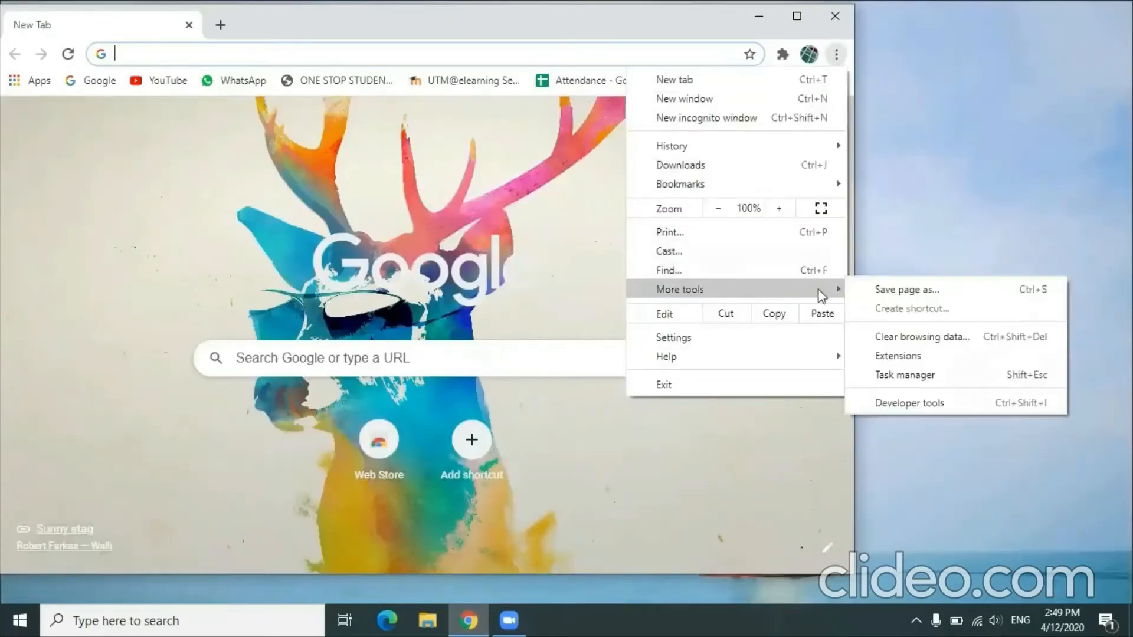
pyautogui.click(866, 332)
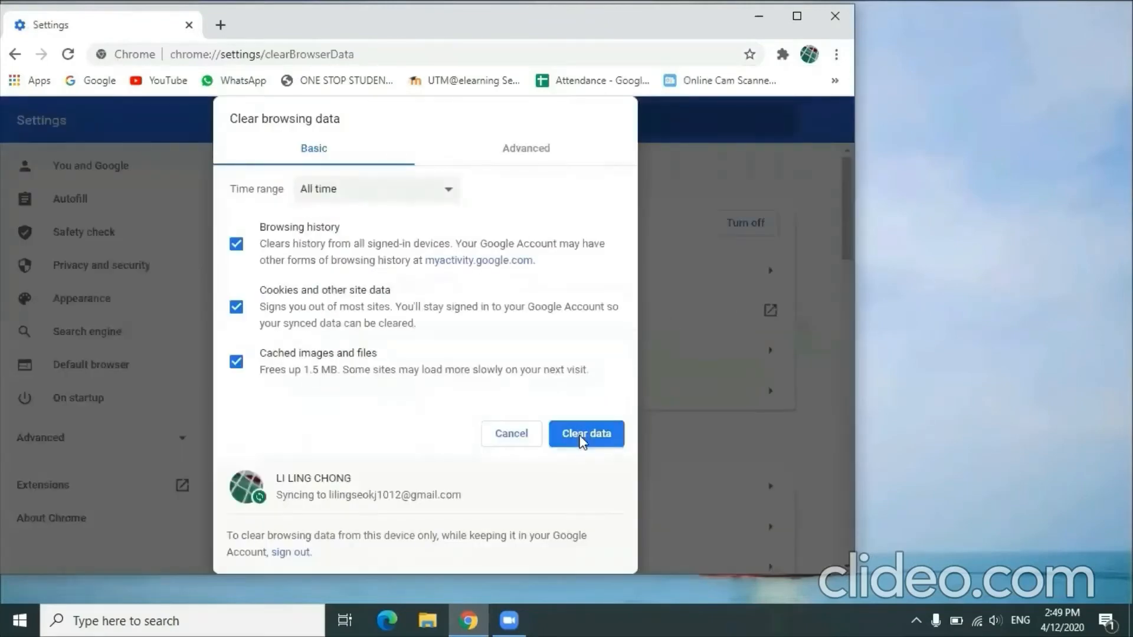
pyautogui.click(583, 437)
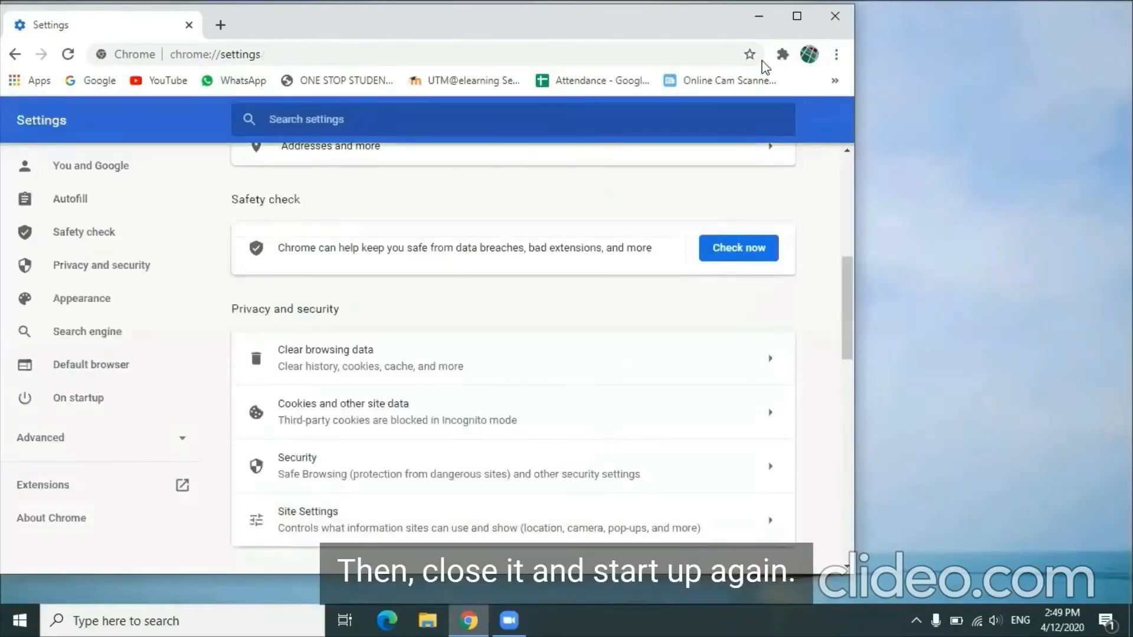
pyautogui.click(835, 16)
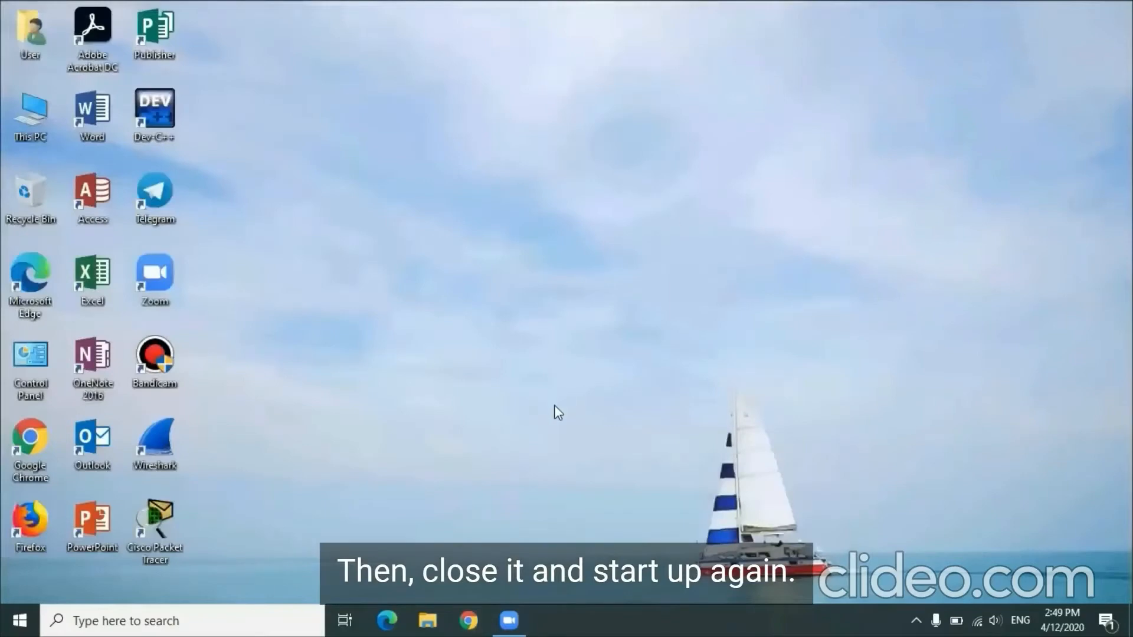
pyautogui.click(468, 619)
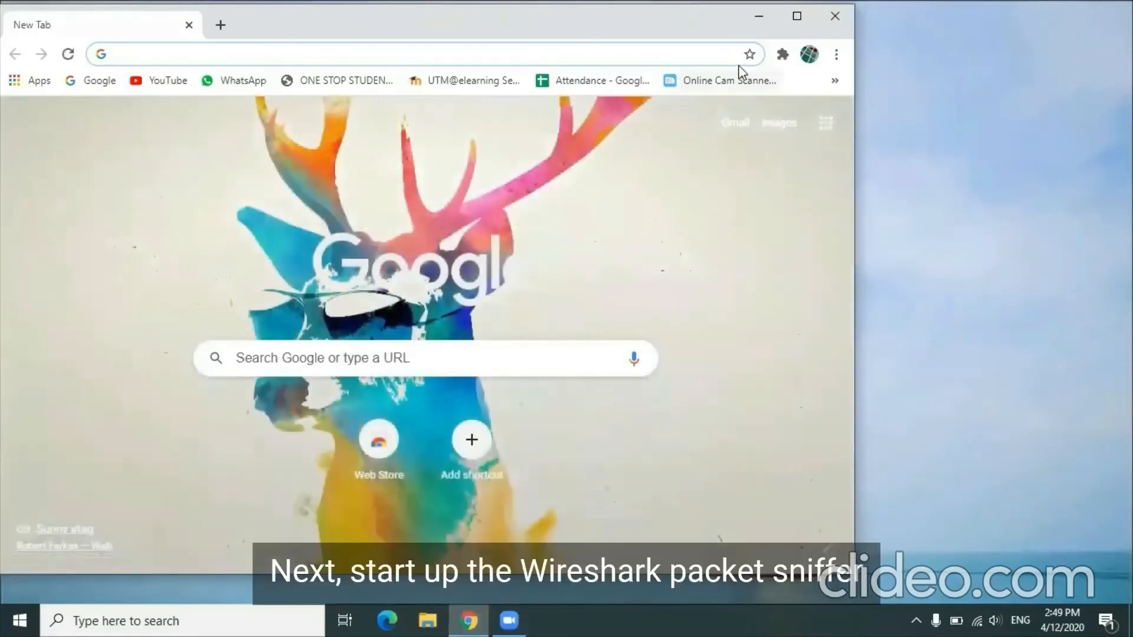
# Step: Launch Wireshark and start a new packet capture on the Wi-Fi interface
pyautogui.click(759, 17)
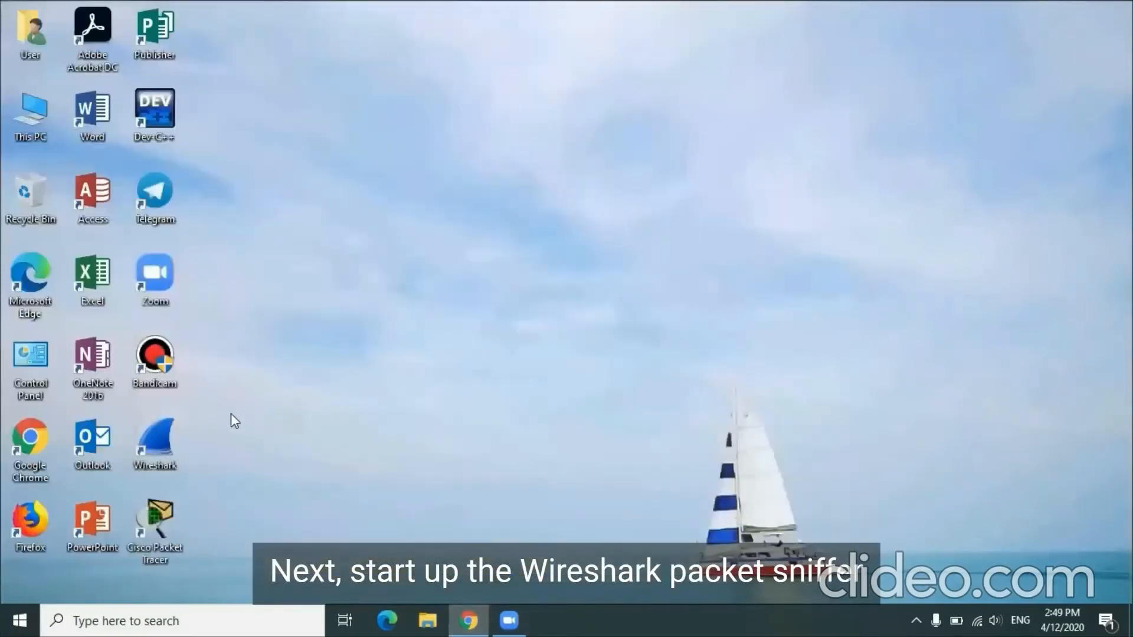
pyautogui.doubleClick(167, 440)
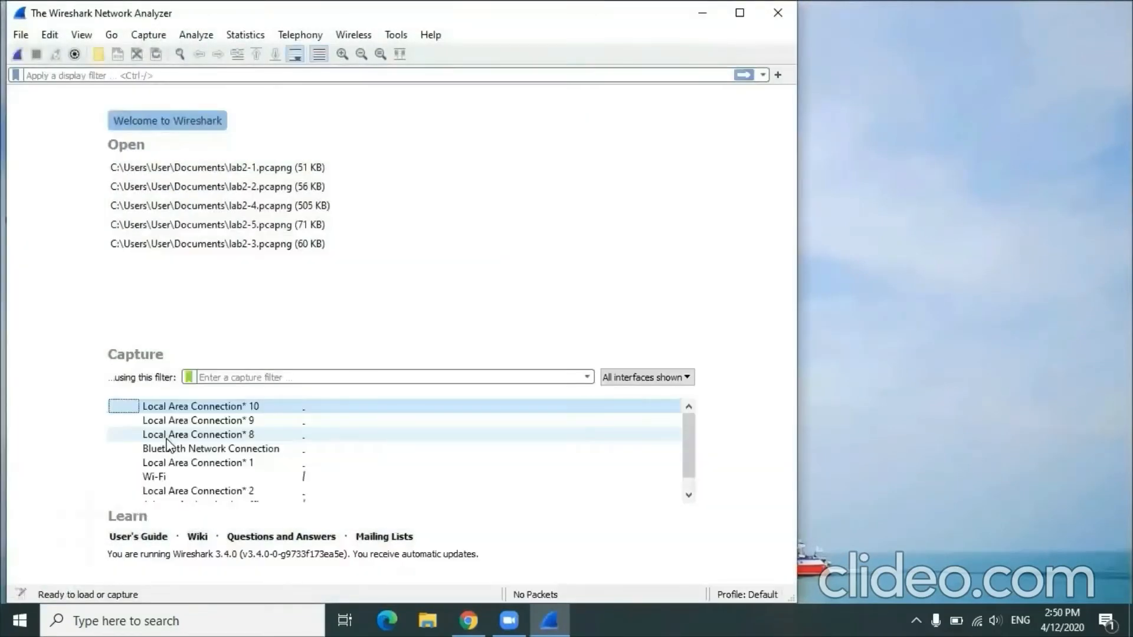
pyautogui.doubleClick(172, 478)
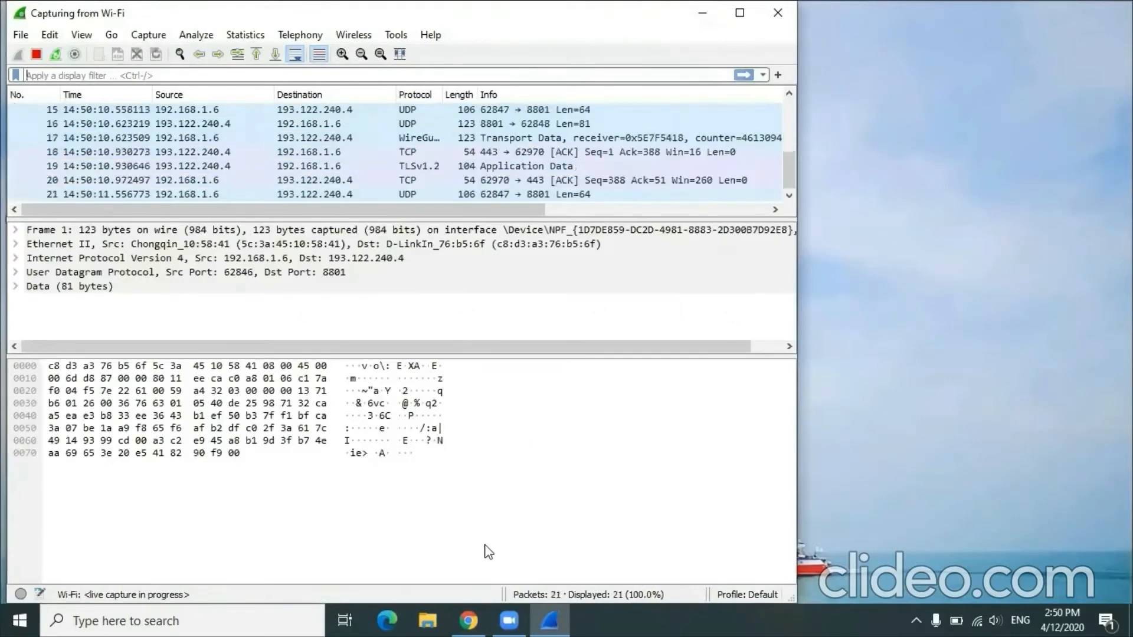
pyautogui.click(476, 617)
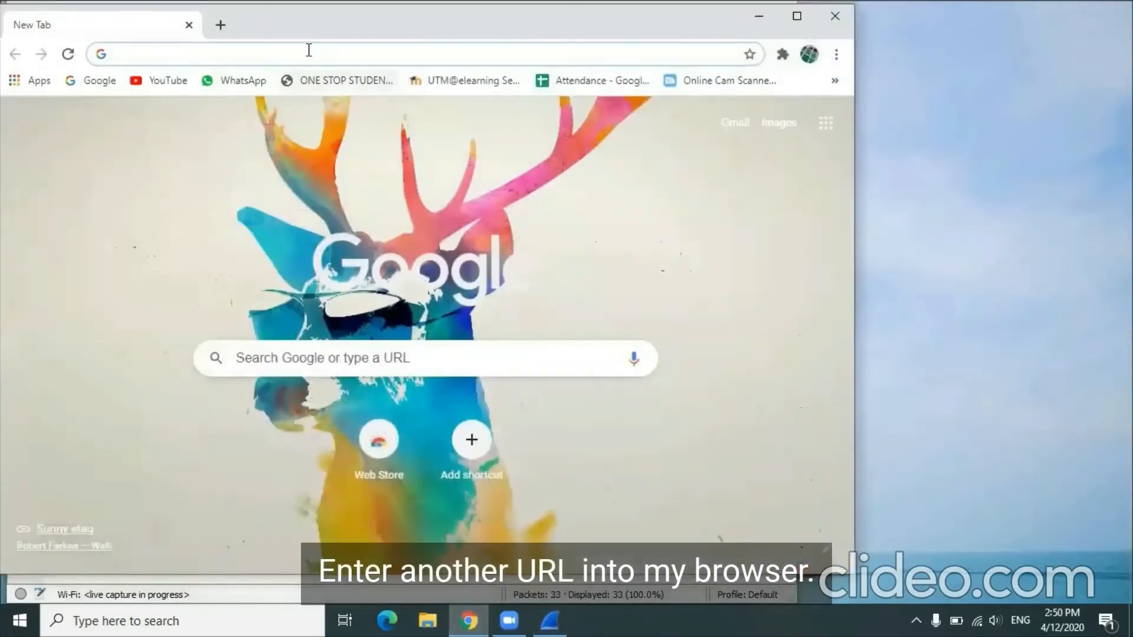
pyautogui.write('http://gaia.cs.umass.edu/wireshark-labs/HTTP-wireshark-file3.html')
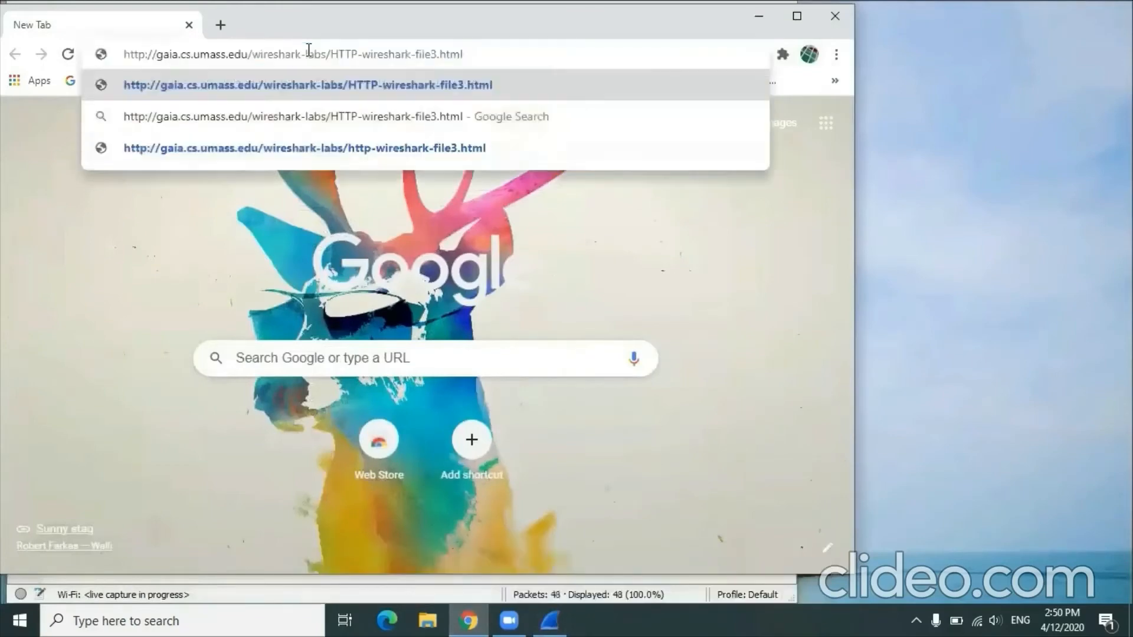
pyautogui.press('Return')
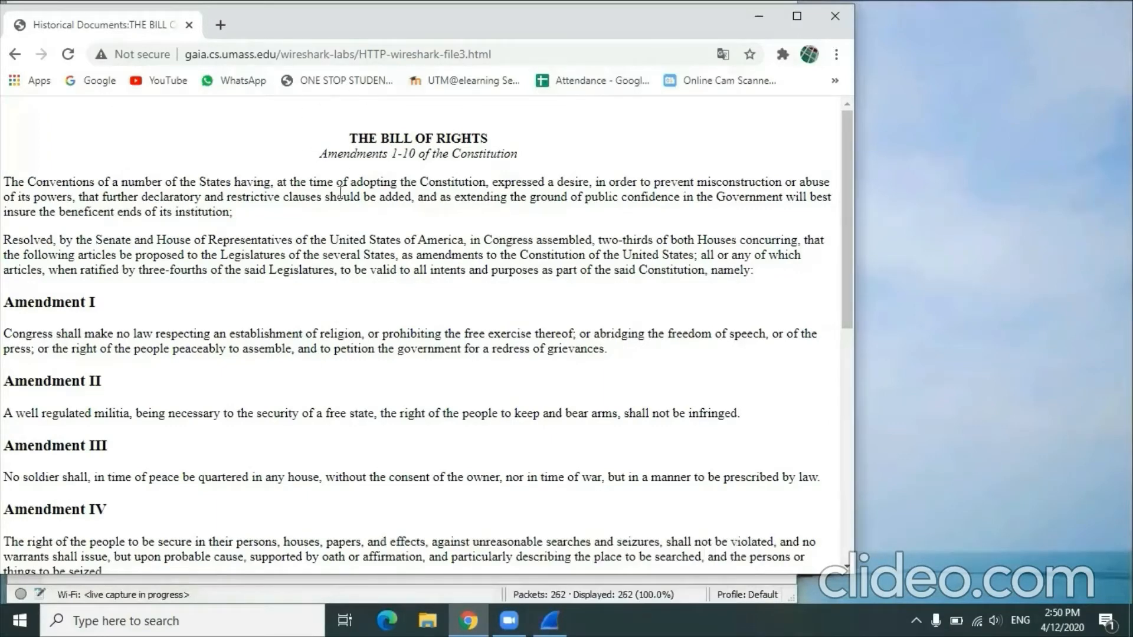
pyautogui.click(759, 16)
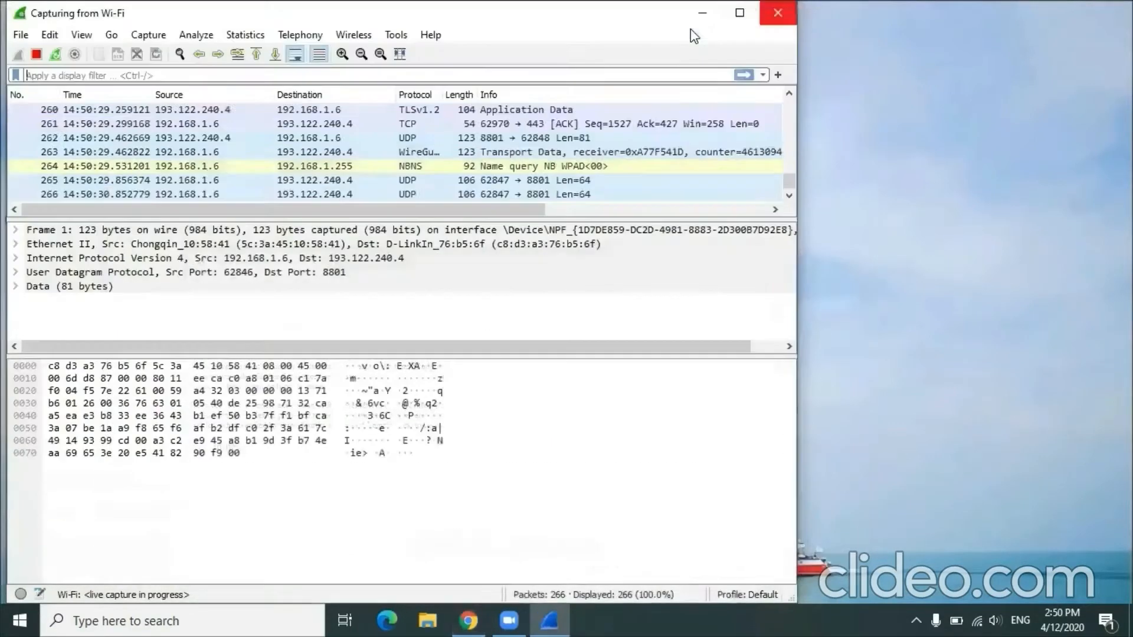
pyautogui.click(37, 52)
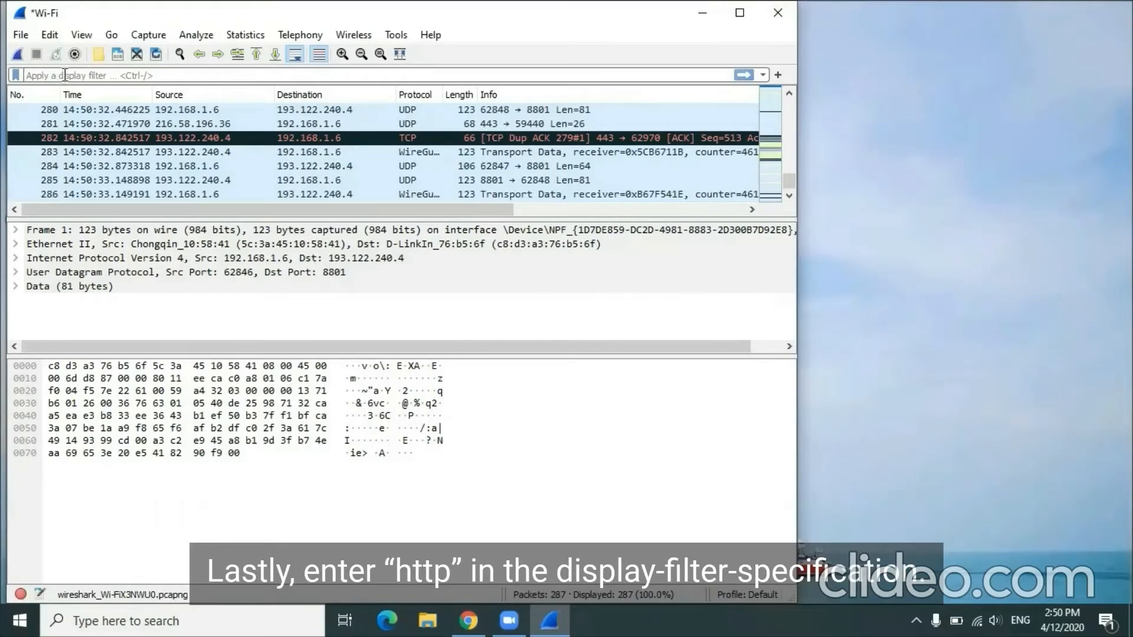
# Step: Filter the captured packets by http, and select the 200 OK response to the HTTP-wireshark-file3.html GET request
pyautogui.write('http')
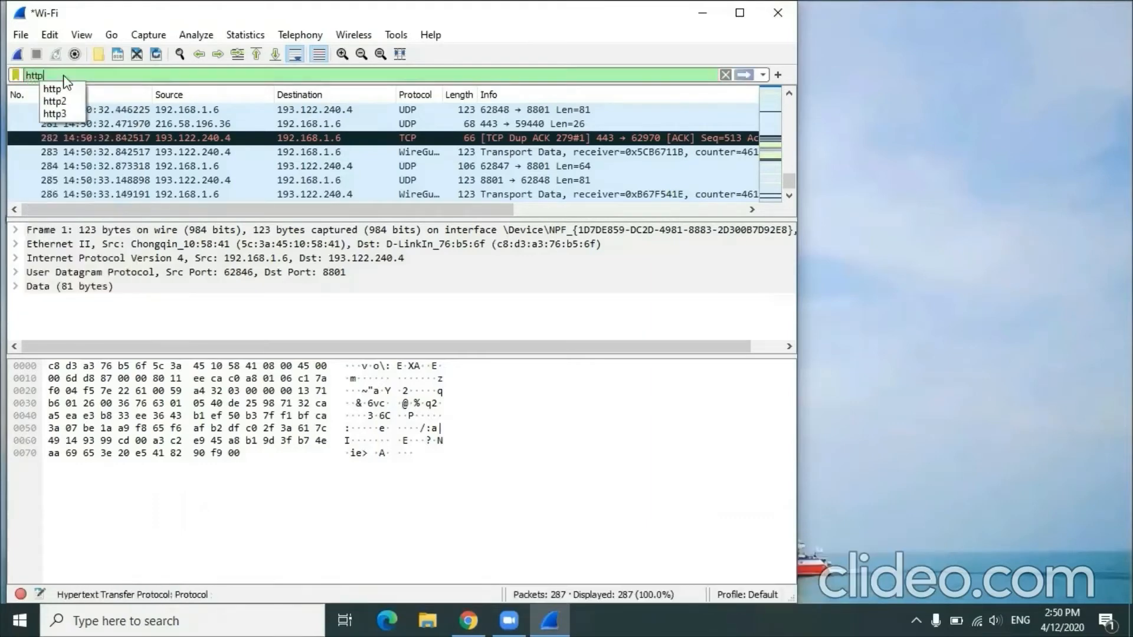
pyautogui.click(744, 74)
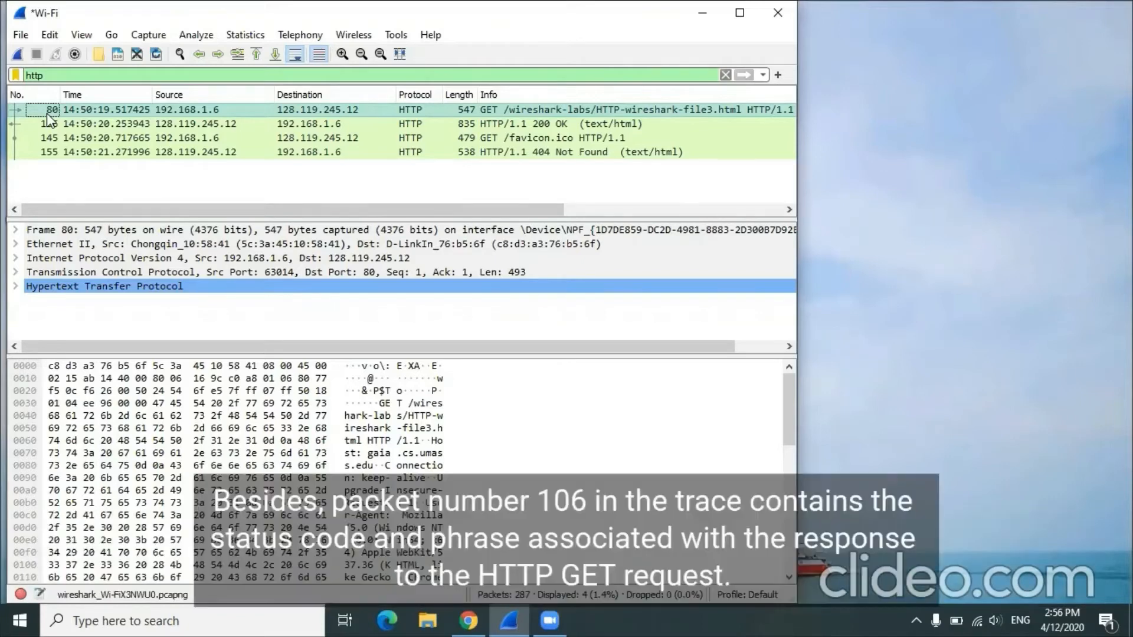
pyautogui.click(45, 125)
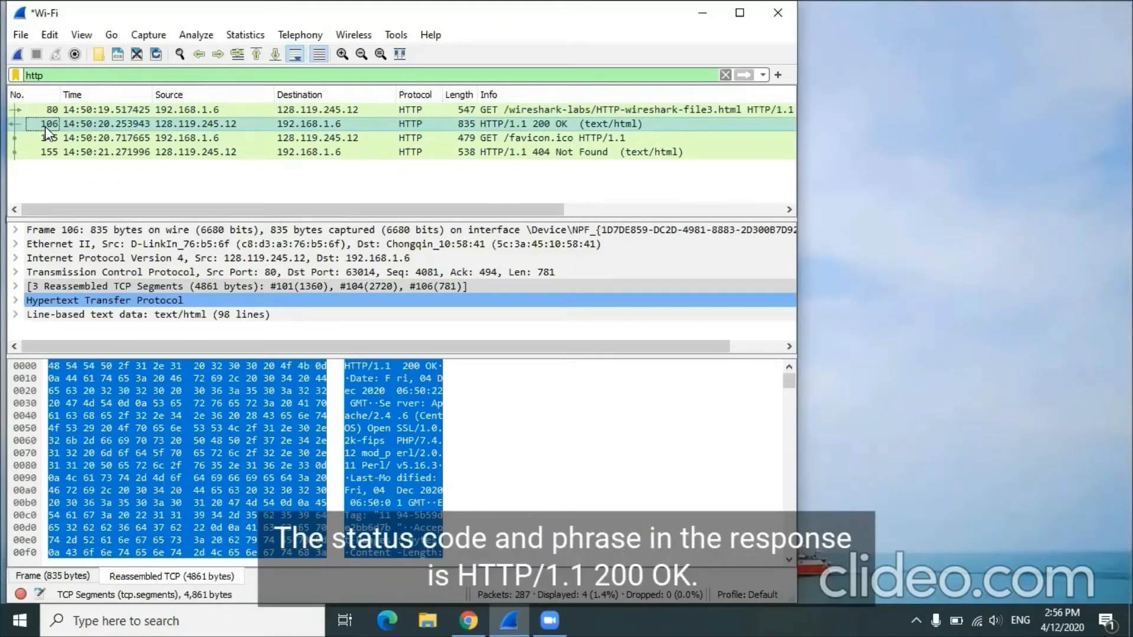
pyautogui.click(493, 127)
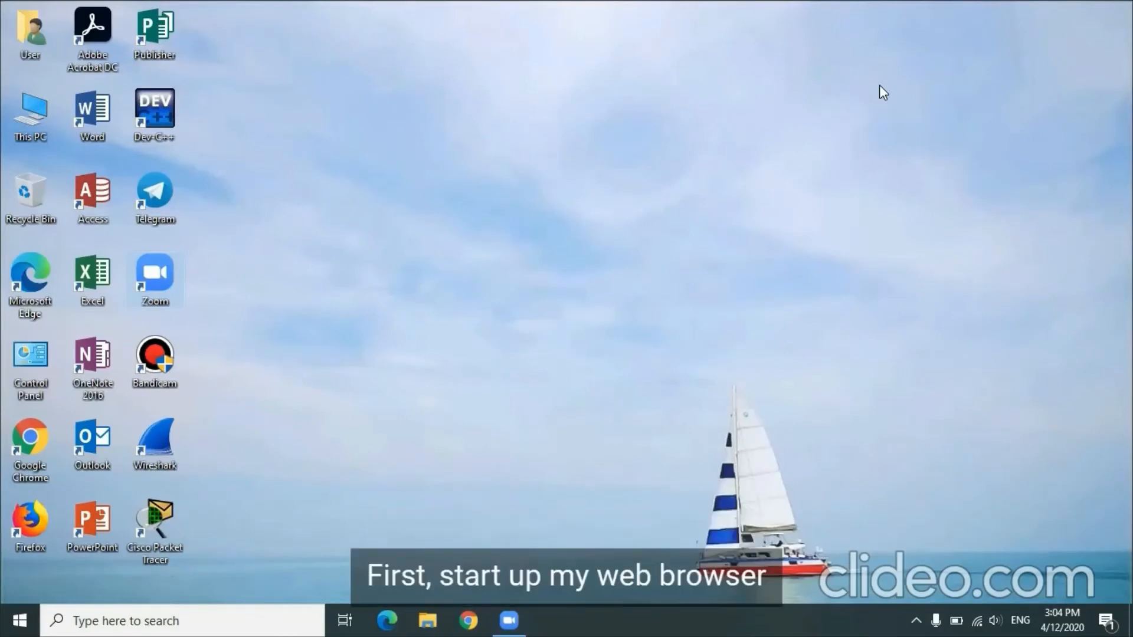
# Step: Open Chrome, clear its browsing history, cookies, and cached images and files for all time, and restart the browser
pyautogui.click(460, 618)
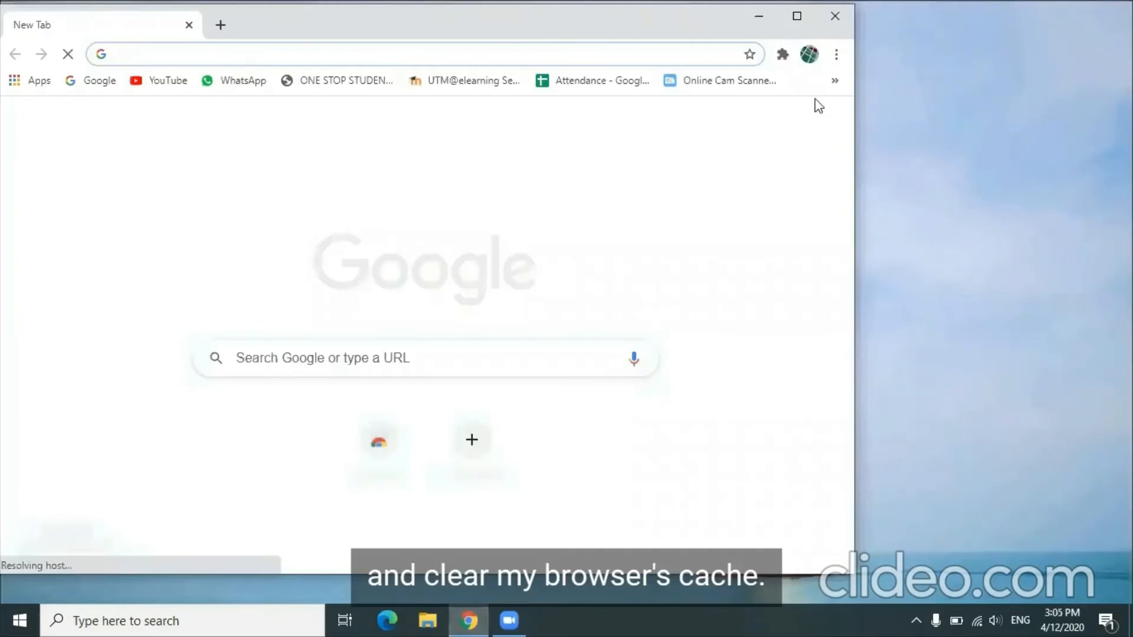
pyautogui.click(837, 55)
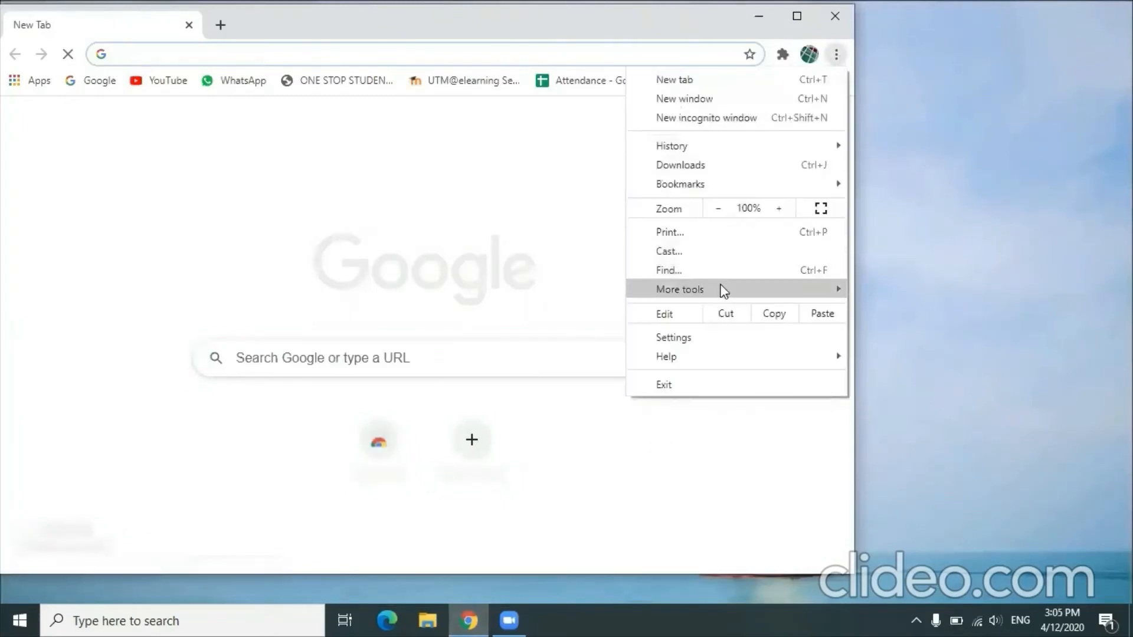
pyautogui.moveTo(721, 291)
pyautogui.click(873, 337)
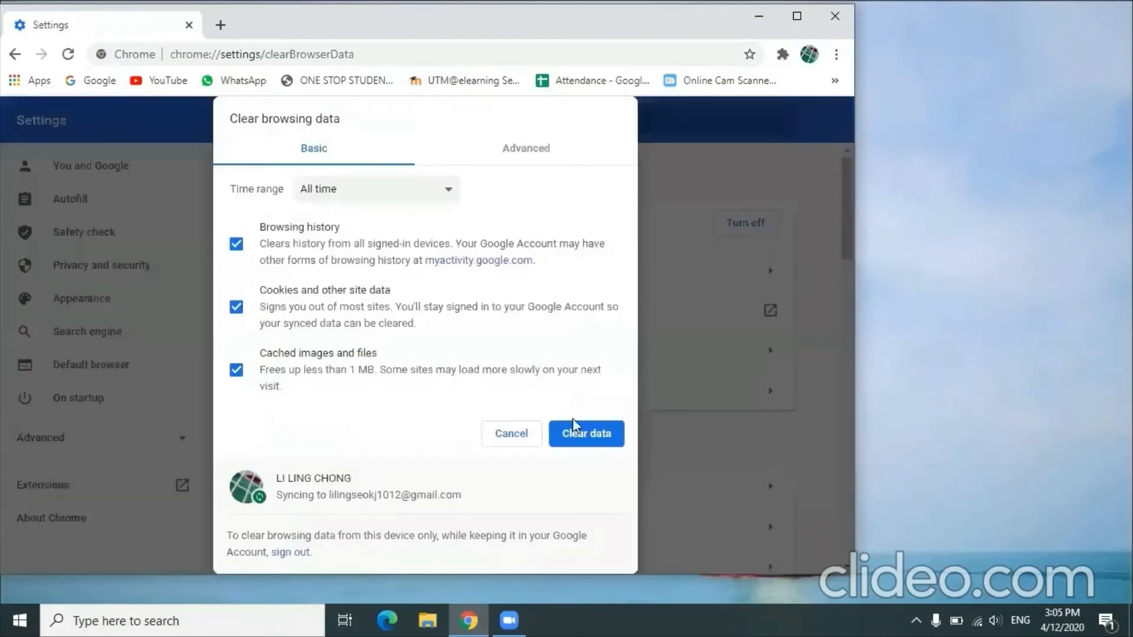
pyautogui.click(576, 435)
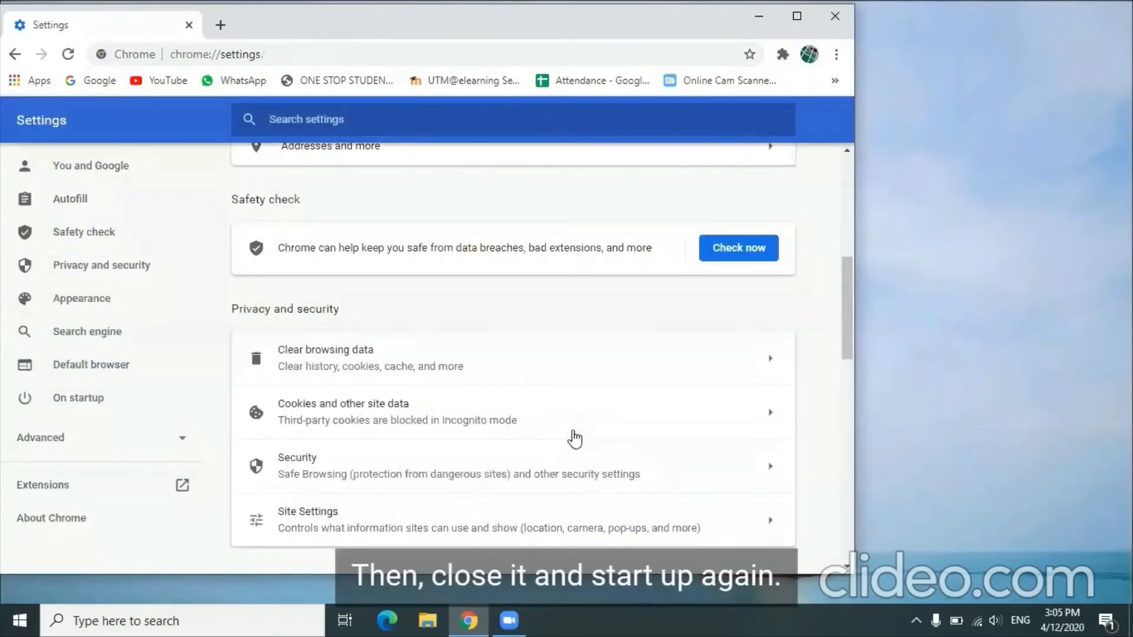
pyautogui.click(833, 16)
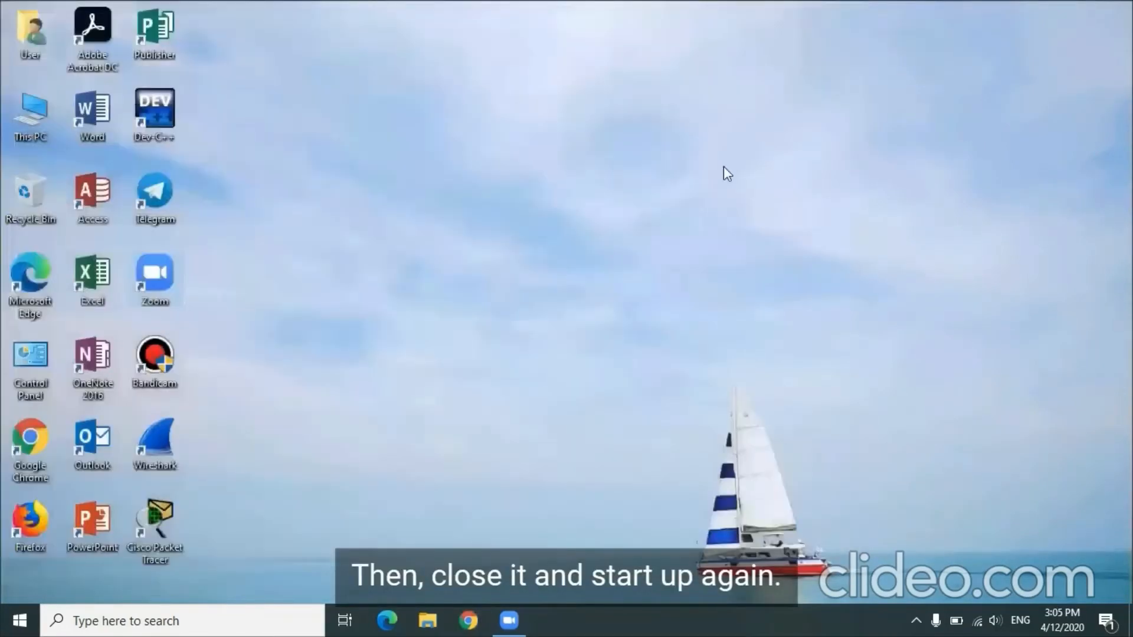
pyautogui.click(465, 620)
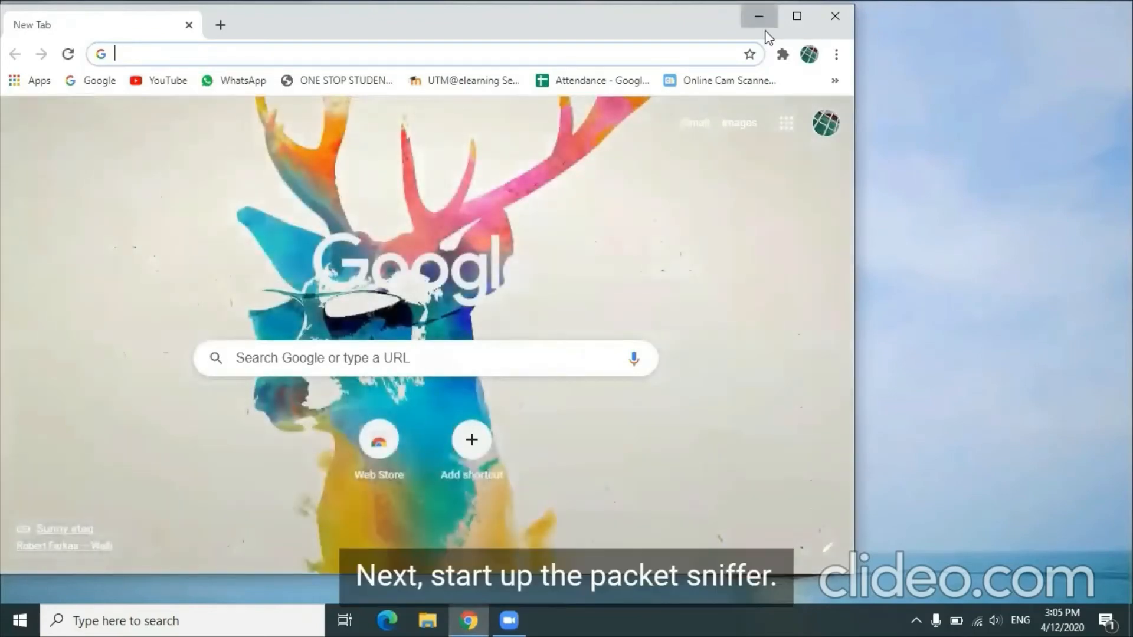
# Step: Minimize Chrome, launch Wireshark and start a new packet capture on the Wi-Fi interface
pyautogui.click(759, 17)
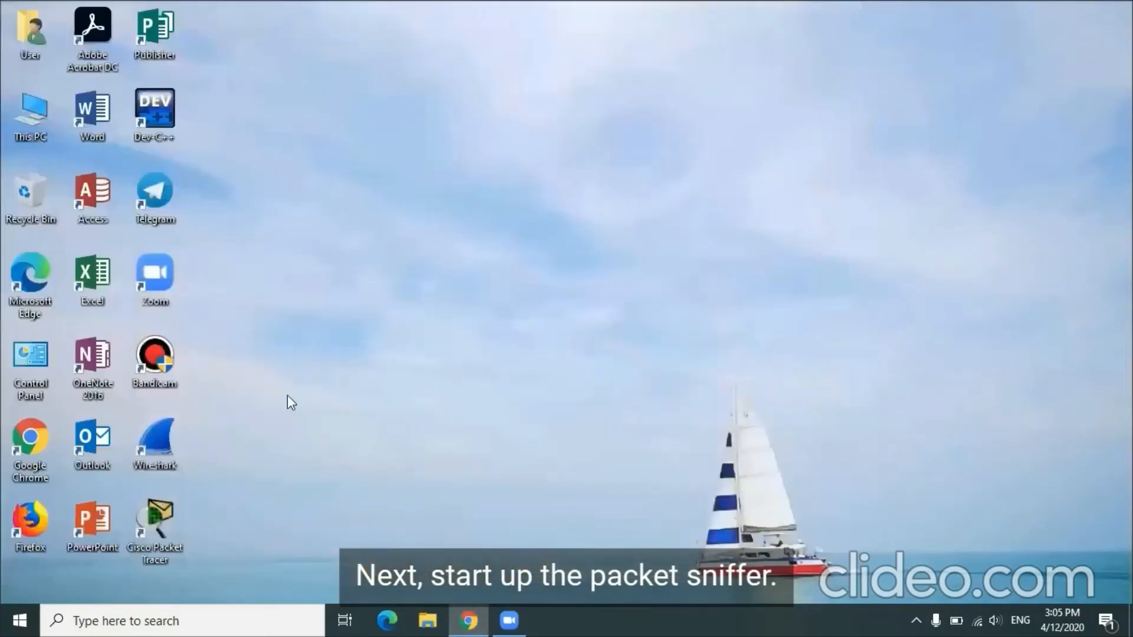
pyautogui.doubleClick(171, 439)
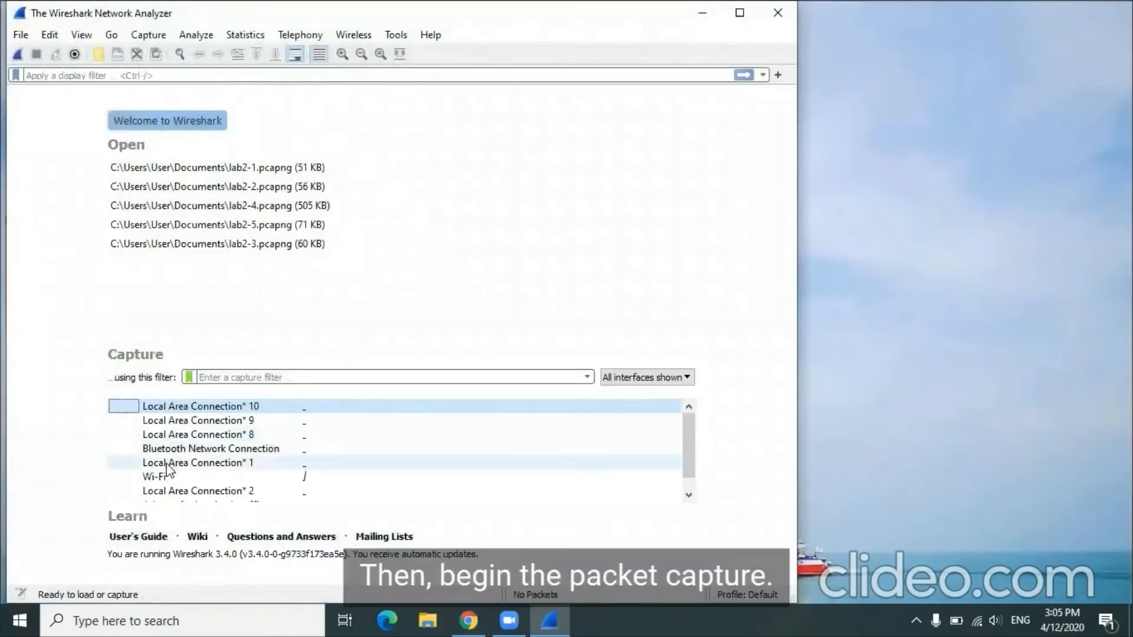
pyautogui.doubleClick(155, 477)
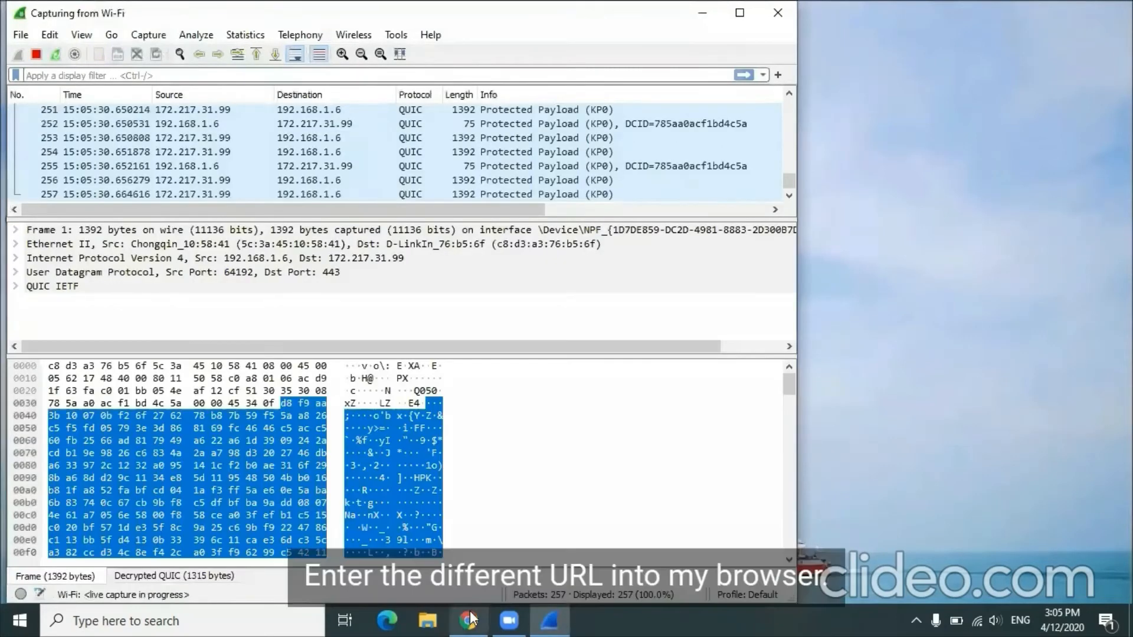
pyautogui.click(469, 619)
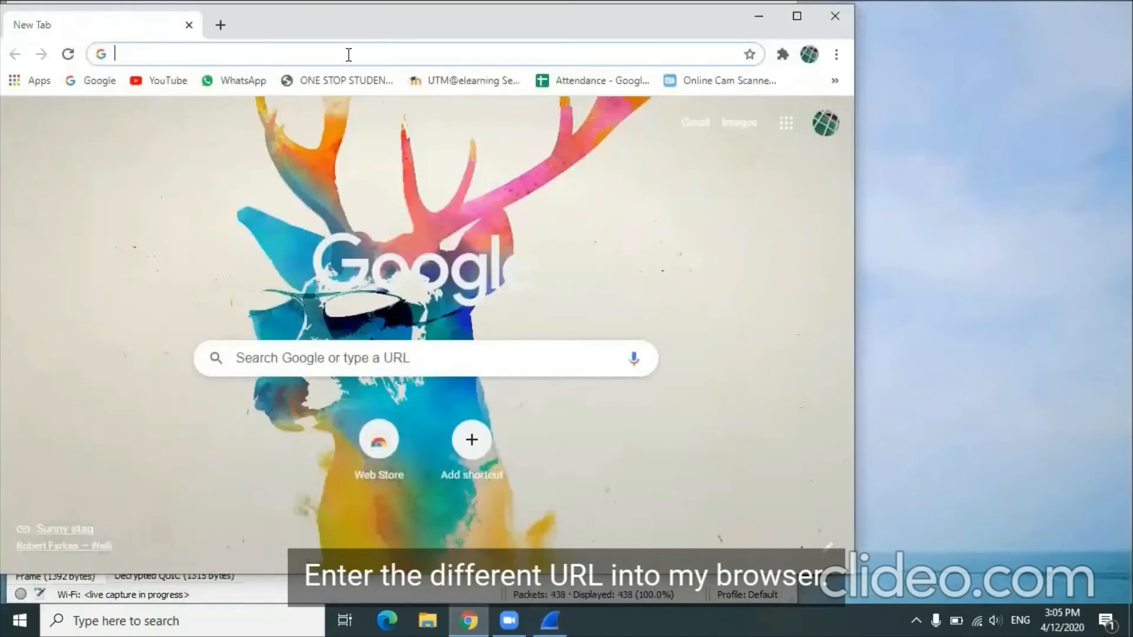
pyautogui.write('http://gaia.cs.umass.edu/wireshark-labs/HTTP-wireshark-file4.html')
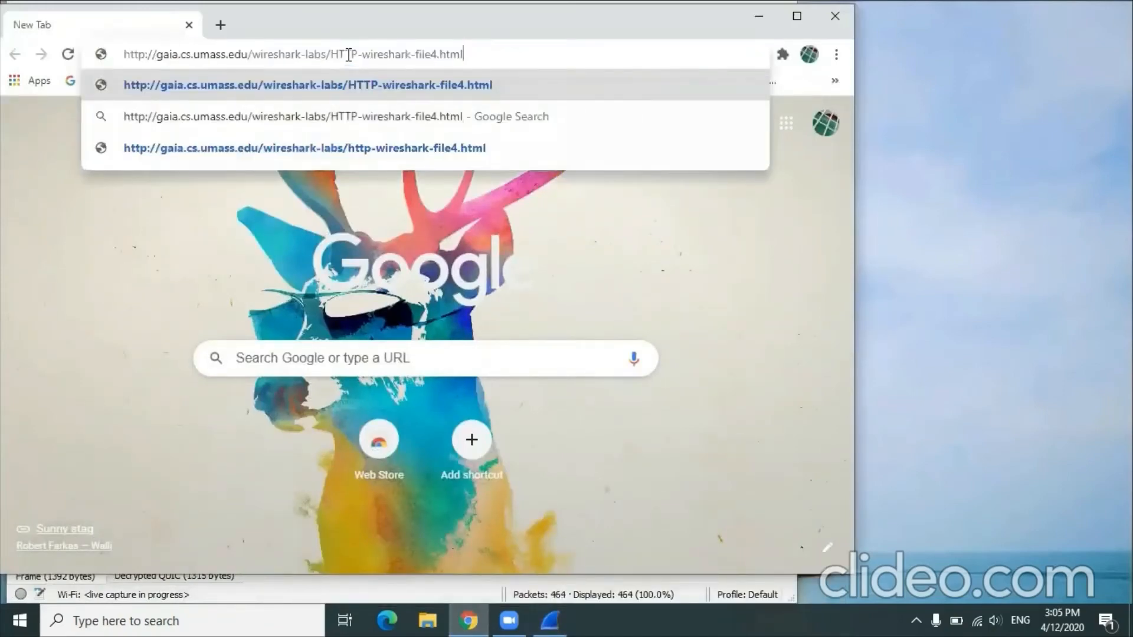
pyautogui.press('Return')
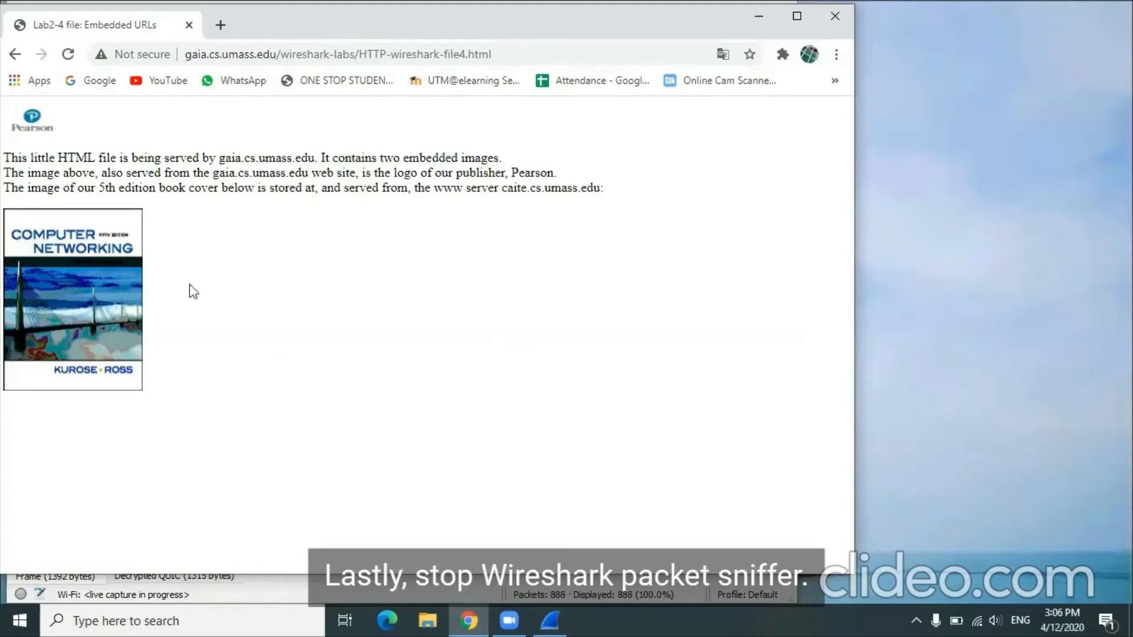
pyautogui.click(759, 16)
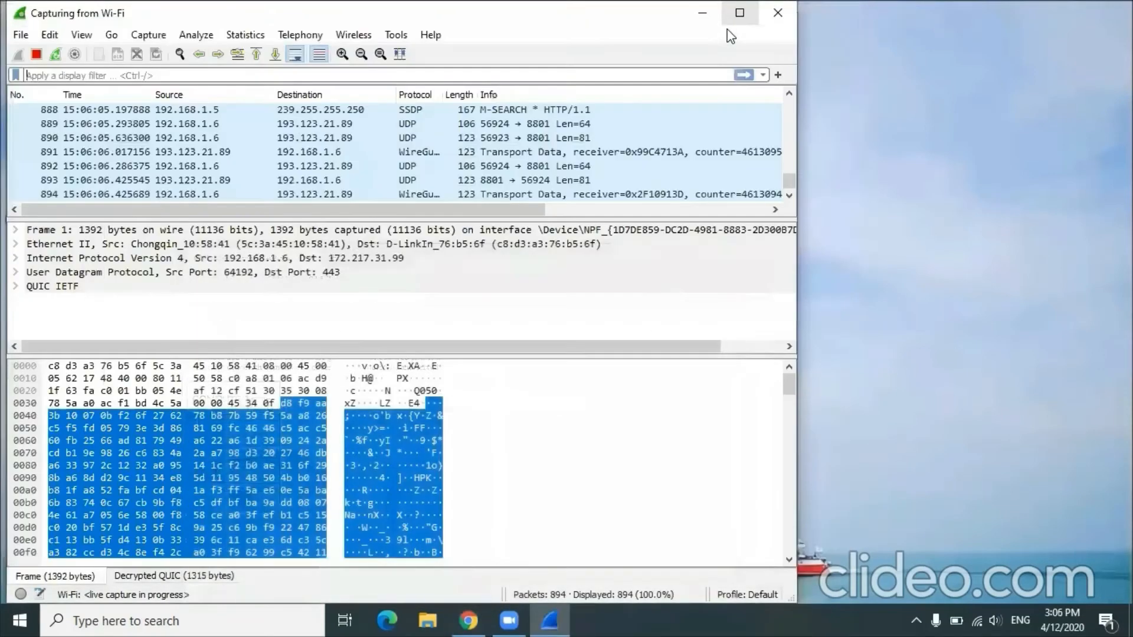
pyautogui.click(37, 53)
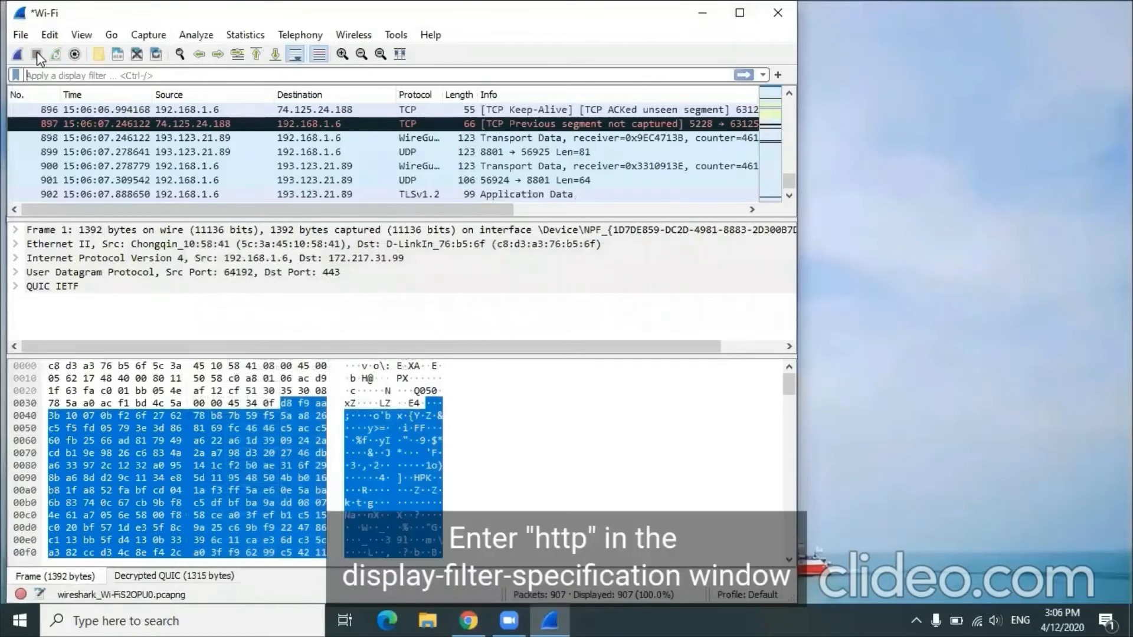
# Step: Filter the packets captured while loading HTTP-wireshark-file4.html by http
pyautogui.click(70, 77)
pyautogui.write('http')
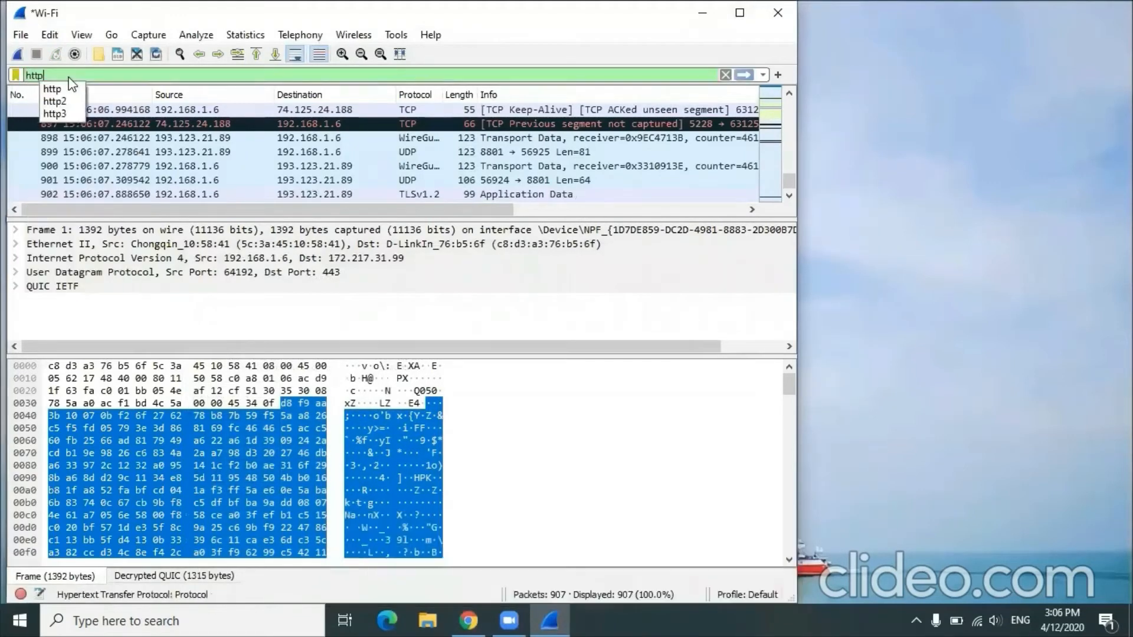
pyautogui.click(742, 74)
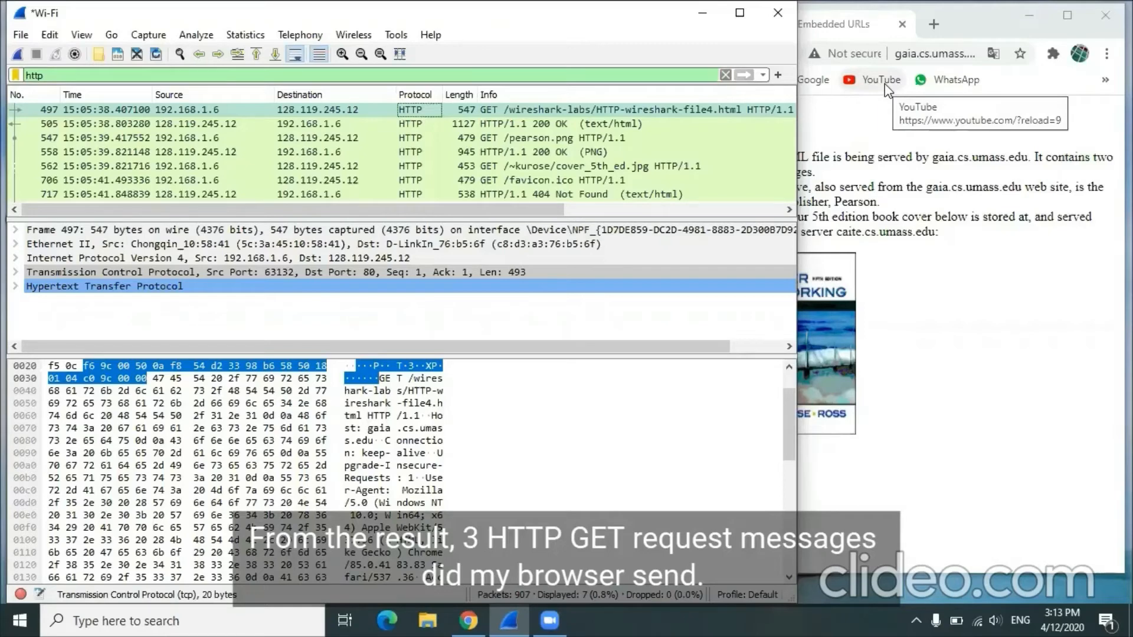
# Step: Compare the HTML, pearson.png and cover_5th_ed.jpg GET requests with the page in Chrome, and examine the first request's destination address and TCP details
pyautogui.click(451, 108)
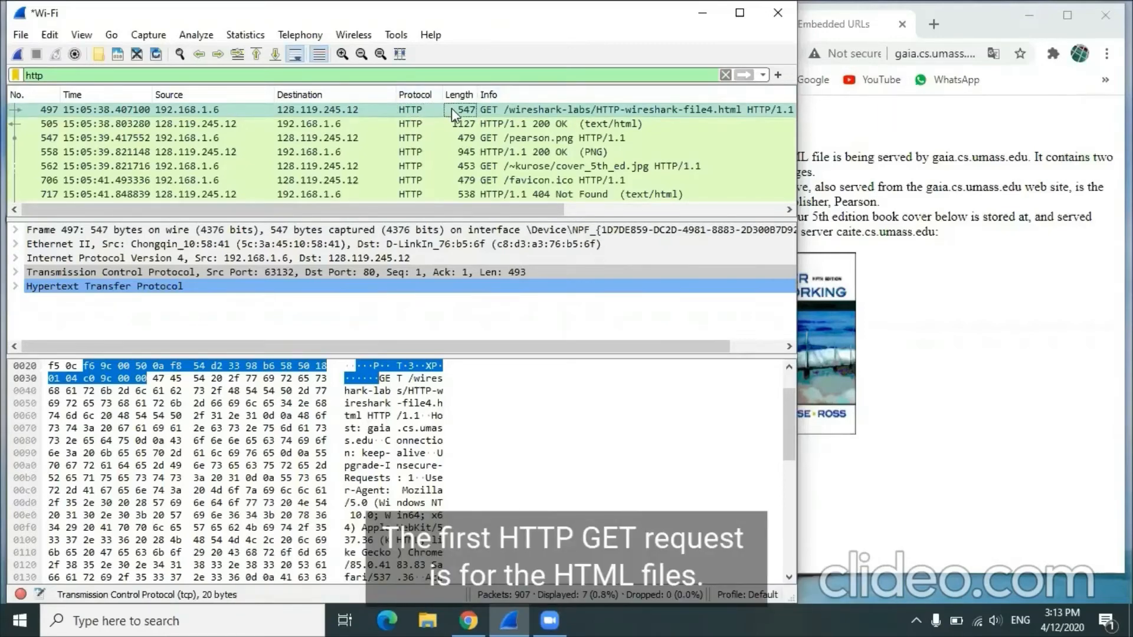
pyautogui.click(874, 191)
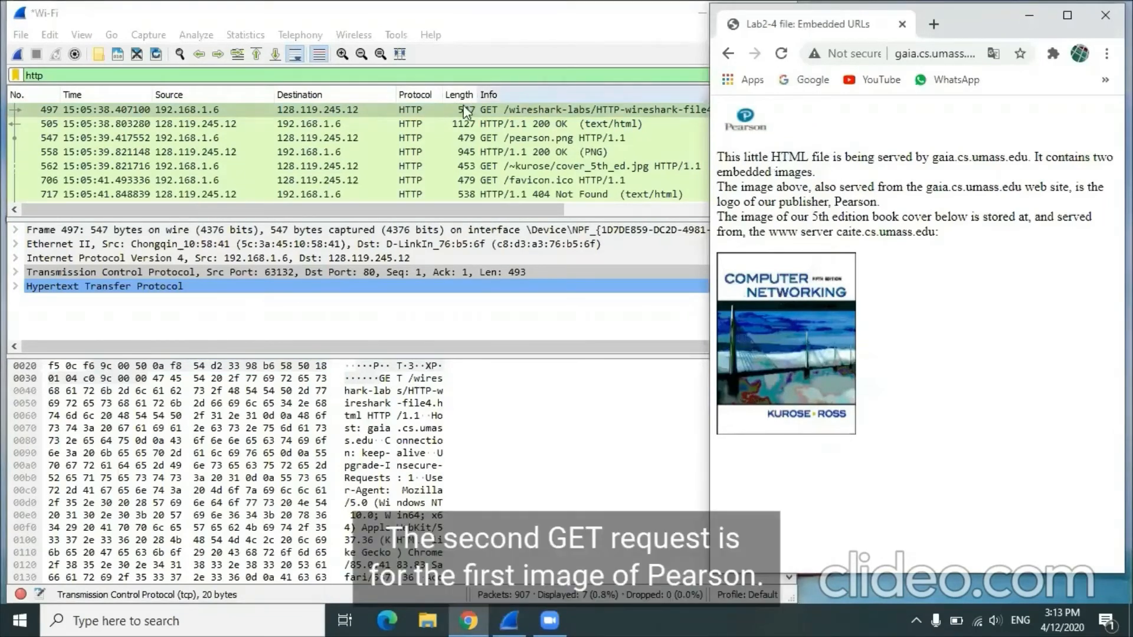
pyautogui.click(426, 138)
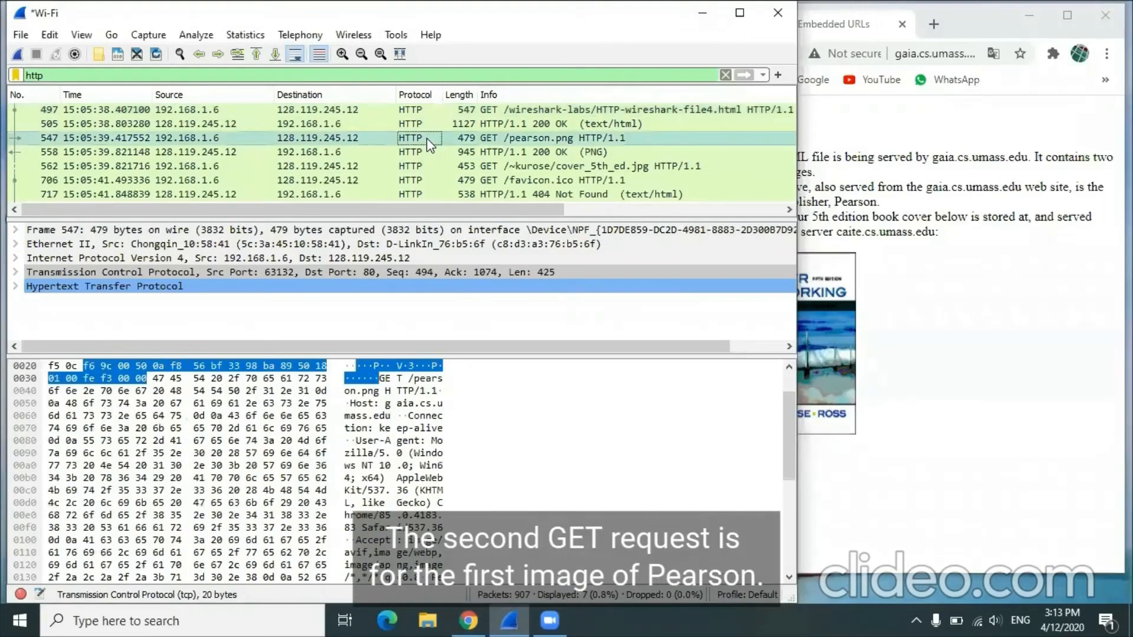
pyautogui.click(824, 144)
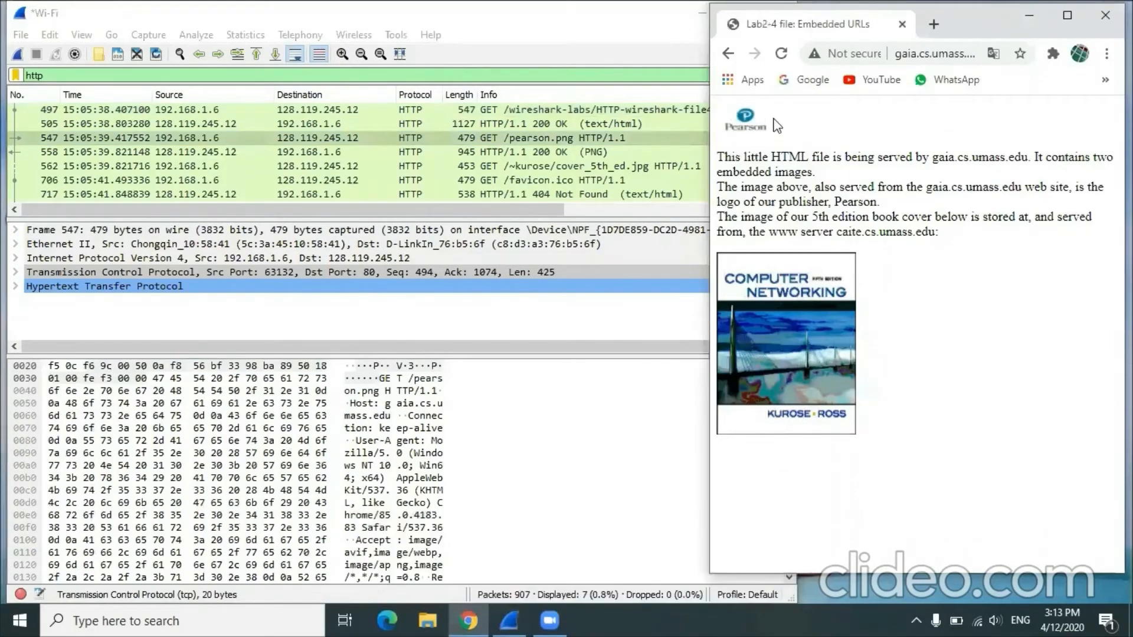
pyautogui.click(455, 166)
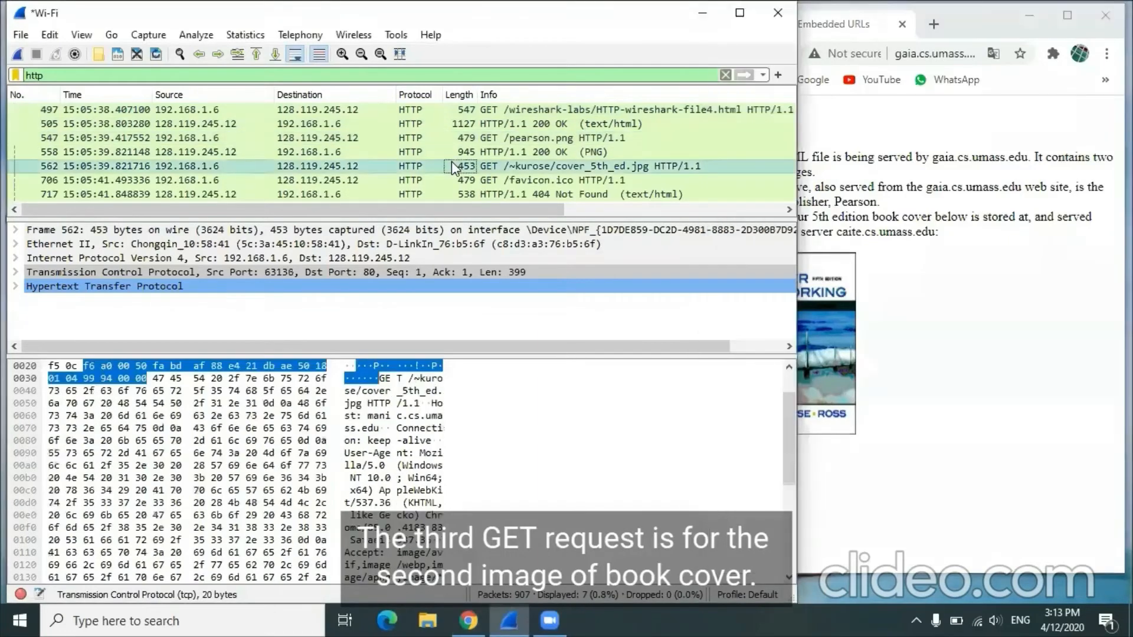
pyautogui.click(909, 293)
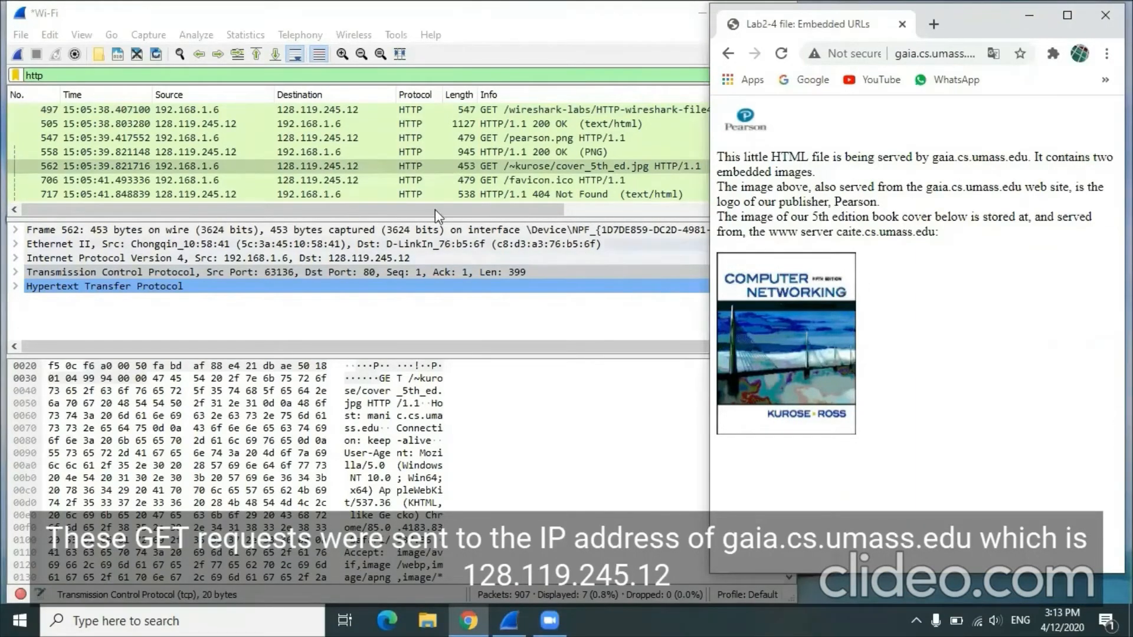
pyautogui.click(327, 110)
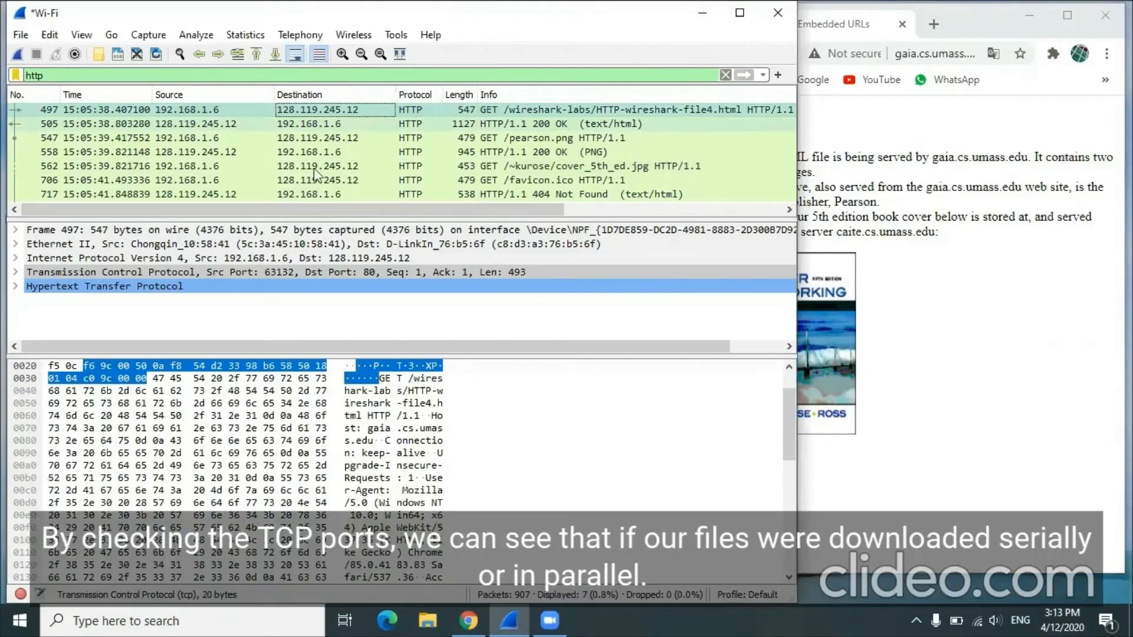
pyautogui.doubleClick(246, 272)
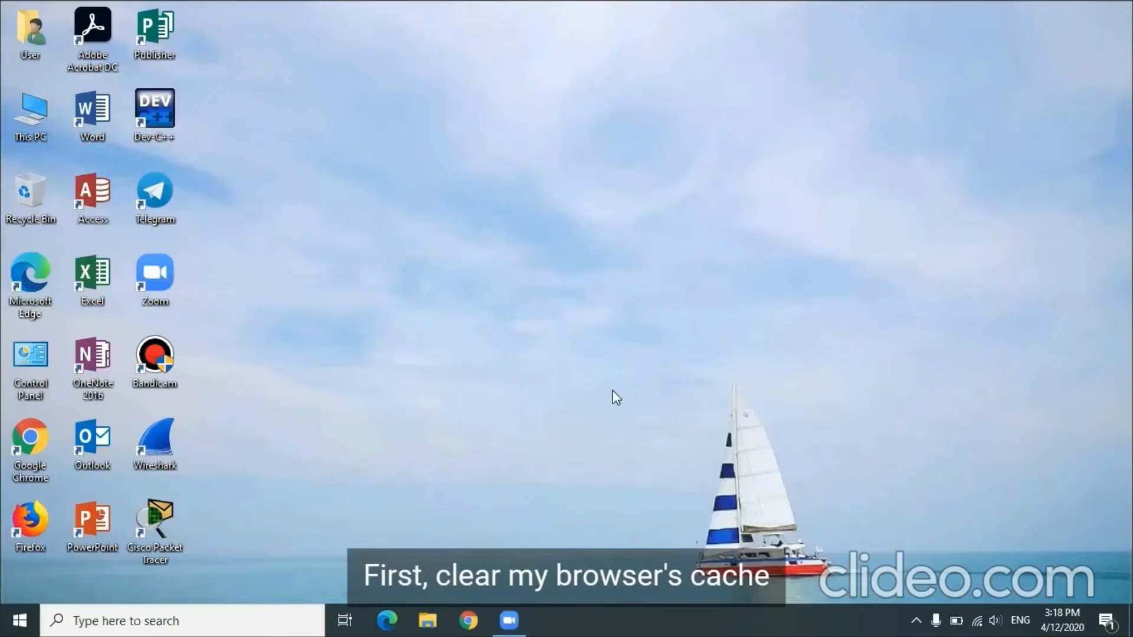
# Step: Open and maximize Chrome, clear its browsing history, cookies, and cached images and files for all time, and close the browser
pyautogui.click(468, 619)
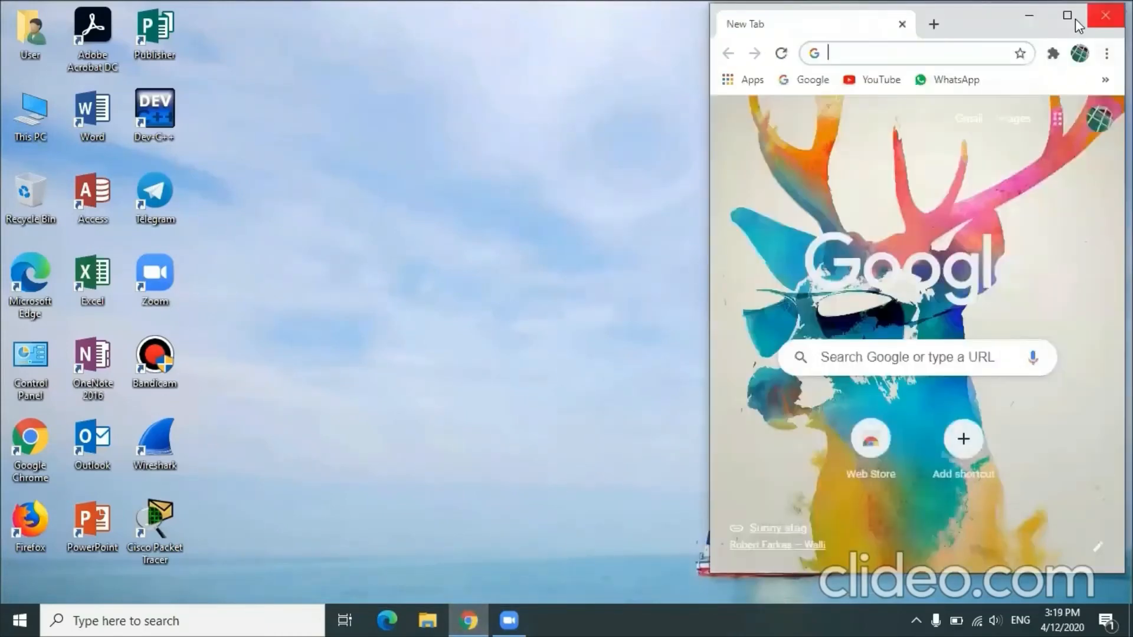
pyautogui.click(1071, 19)
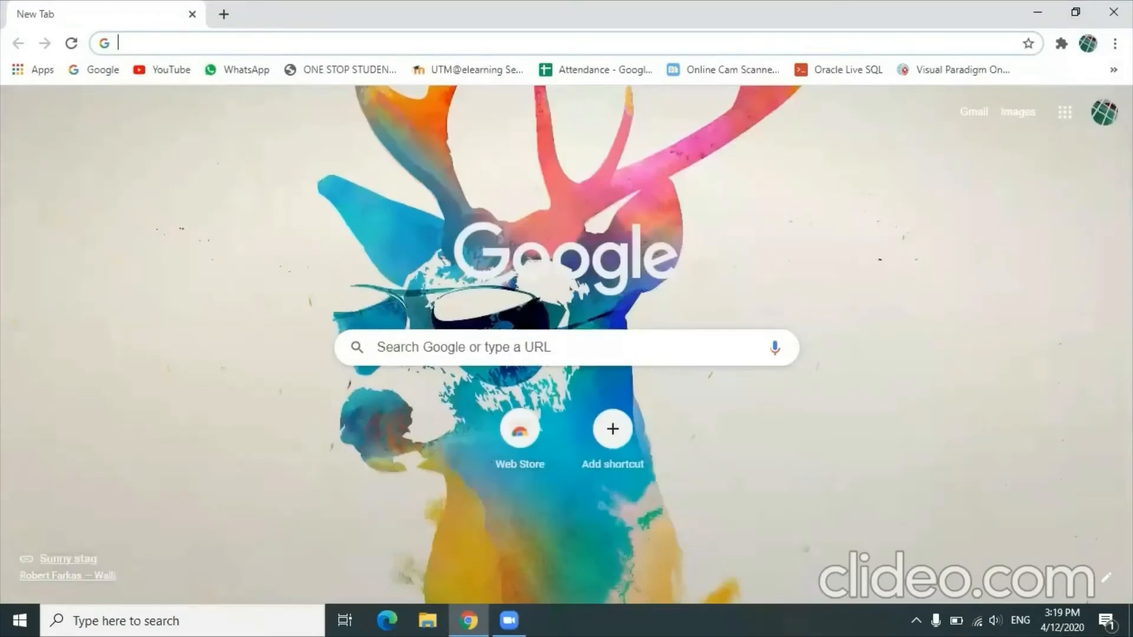
pyautogui.click(1114, 43)
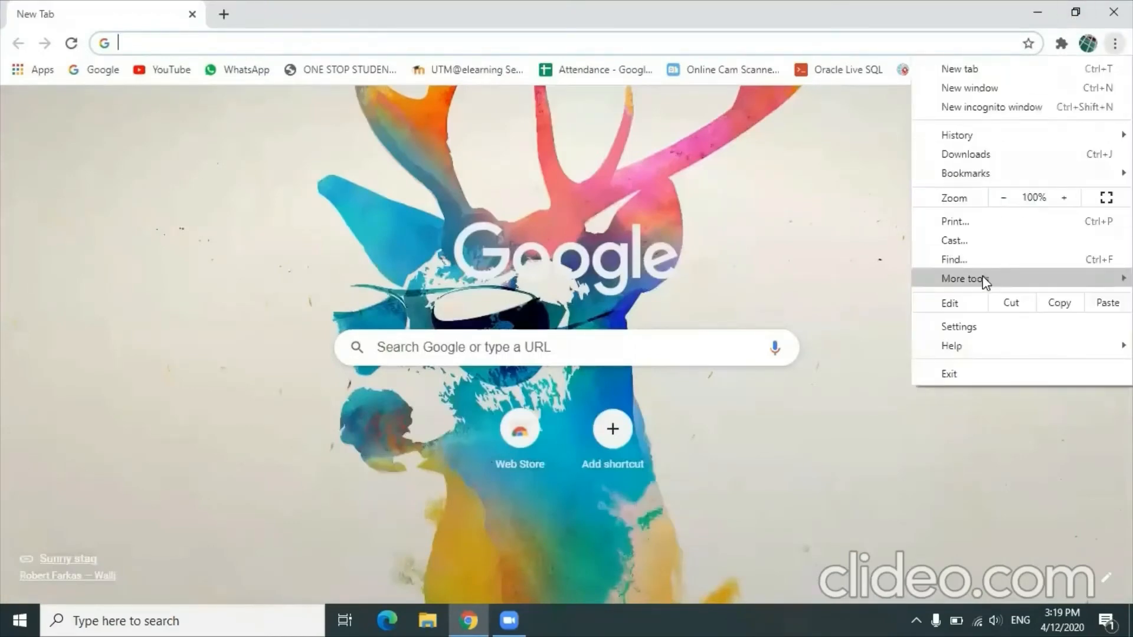
pyautogui.moveTo(984, 278)
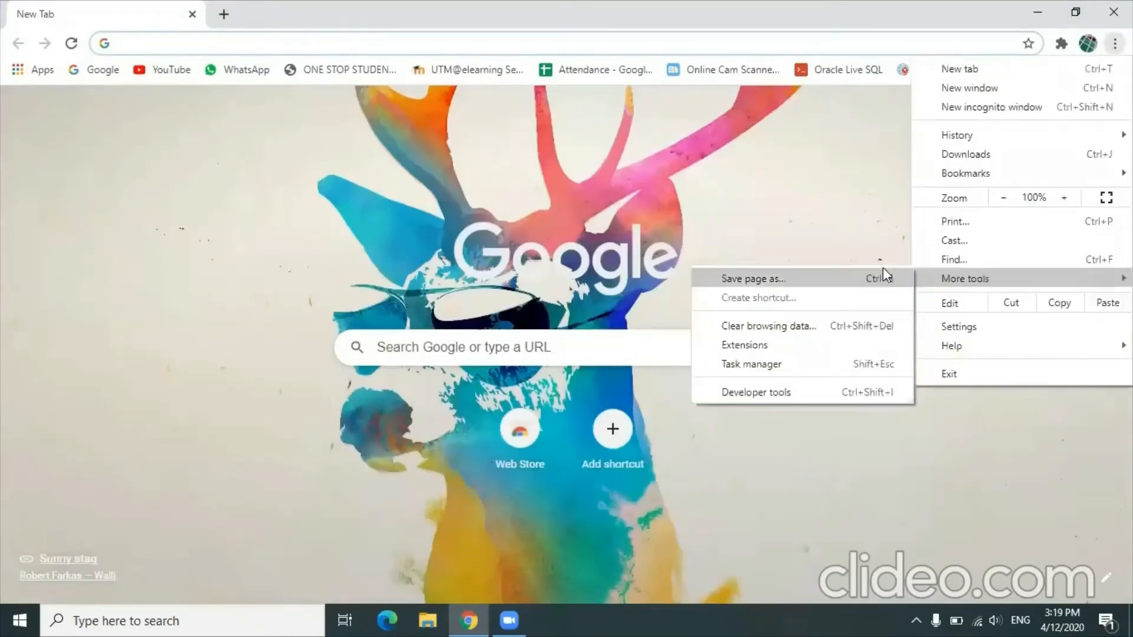
pyautogui.click(812, 332)
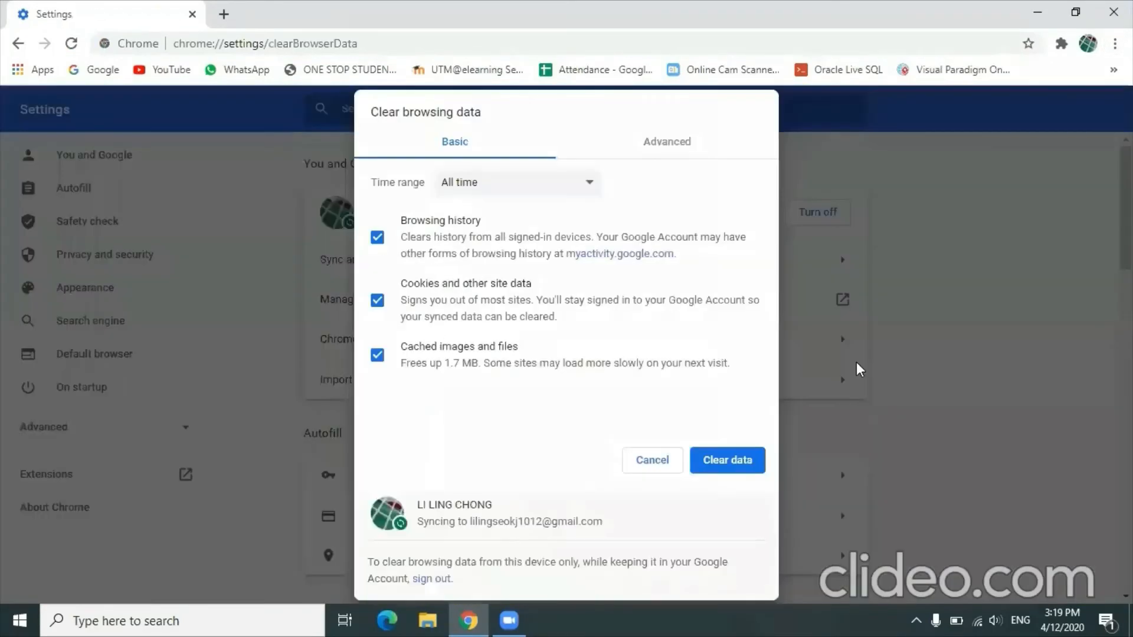
pyautogui.click(738, 459)
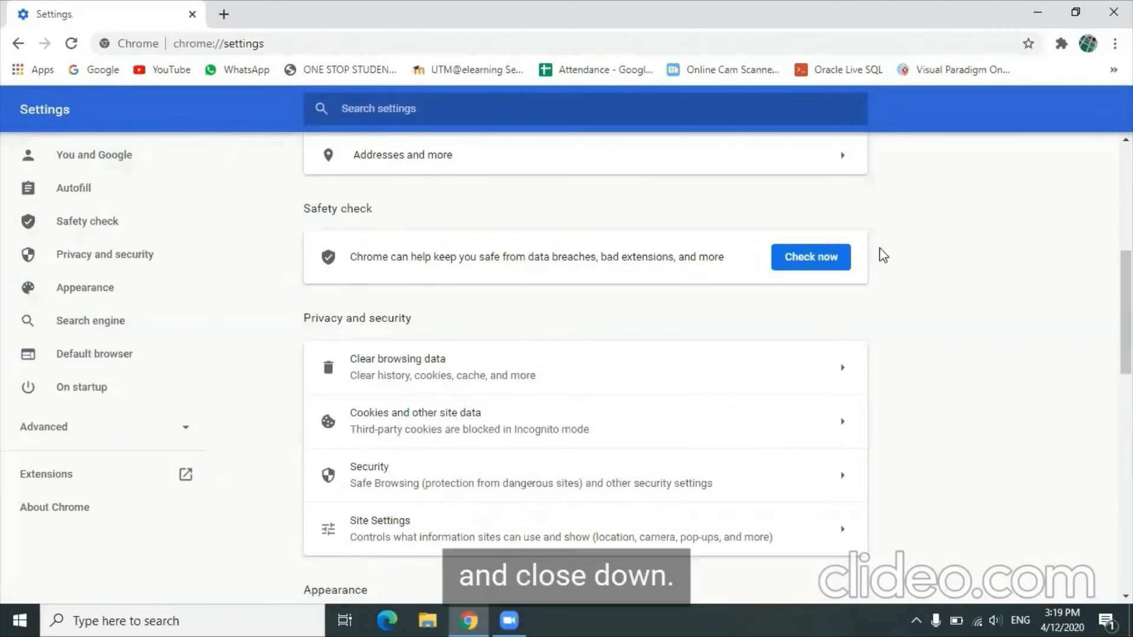
pyautogui.click(1114, 12)
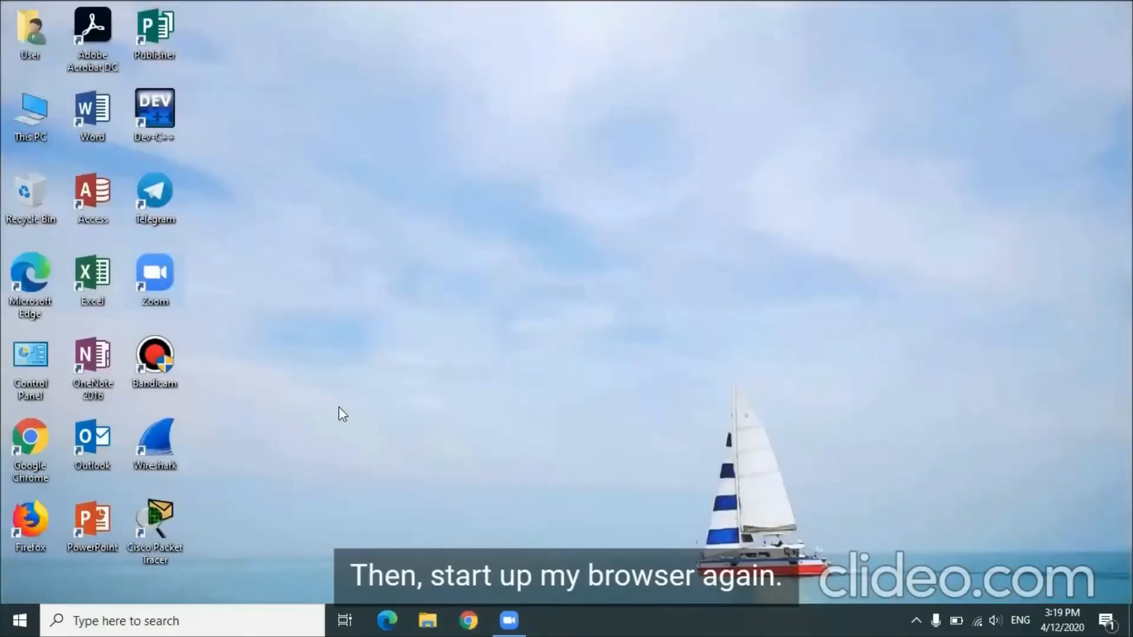
# Step: Open Chrome and minimize it, launch Wireshark, and start capturing on the Wi-Fi interface
pyautogui.click(468, 622)
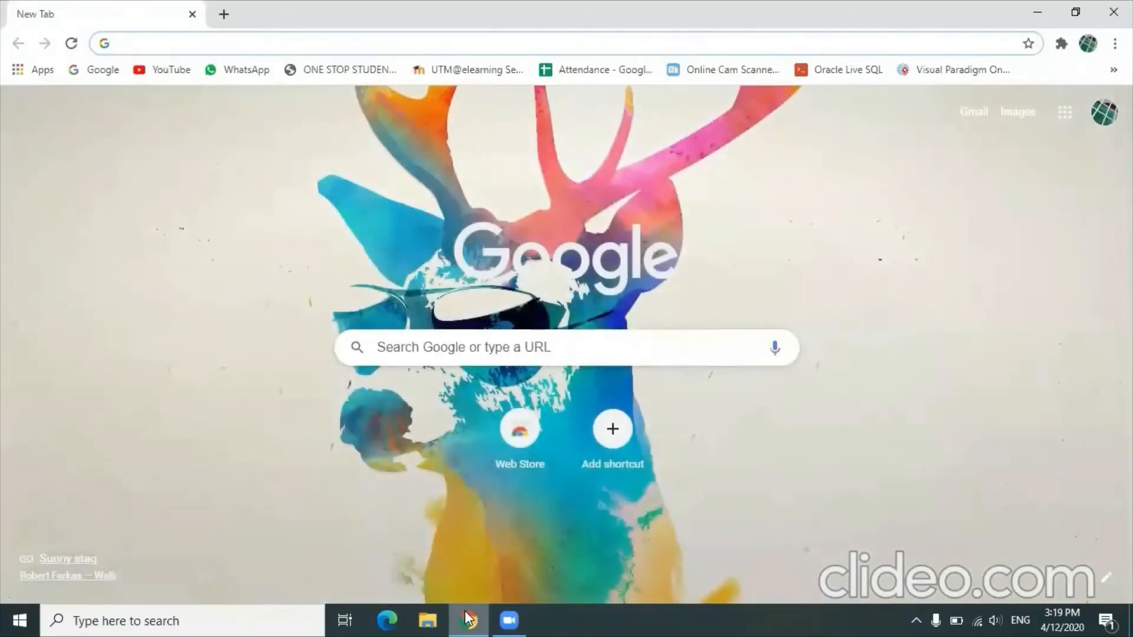
pyautogui.click(1039, 10)
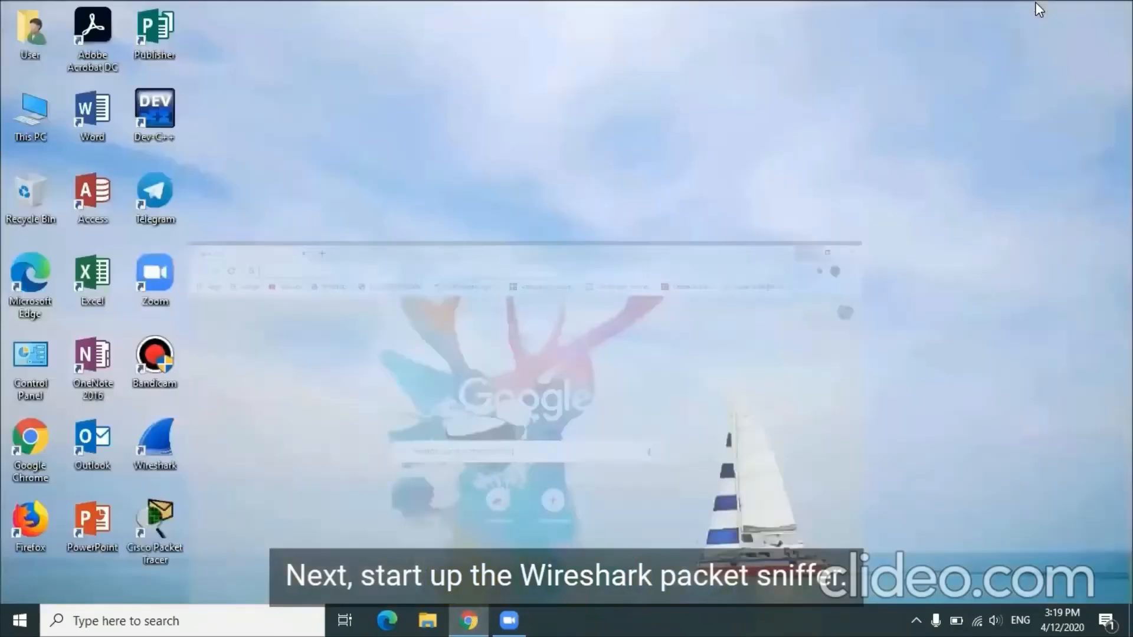
pyautogui.doubleClick(157, 436)
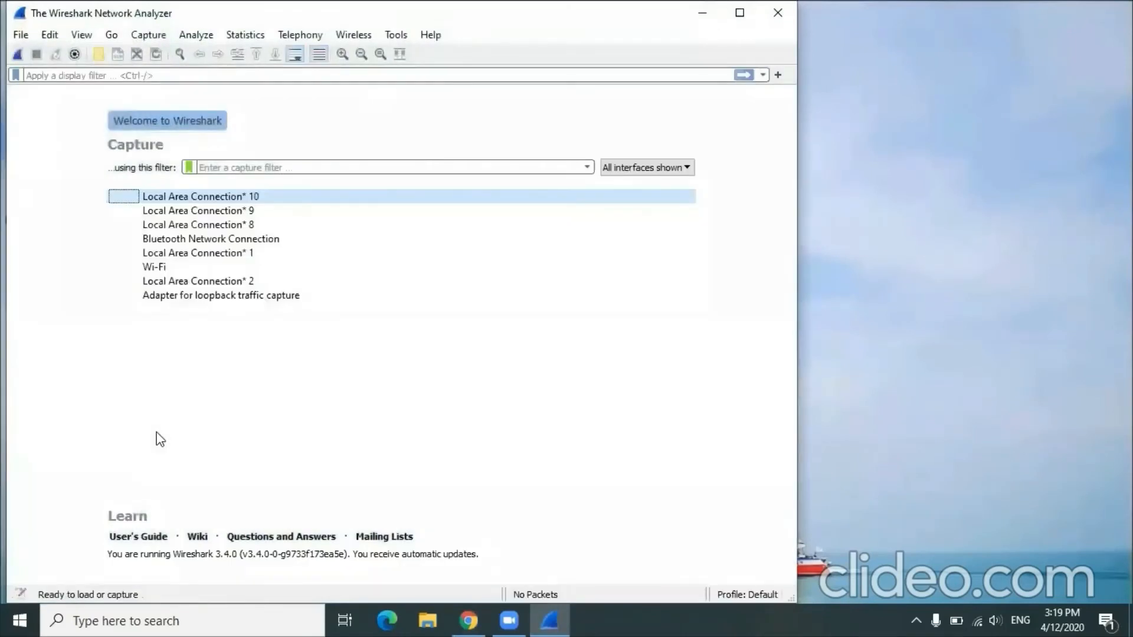
pyautogui.click(291, 270)
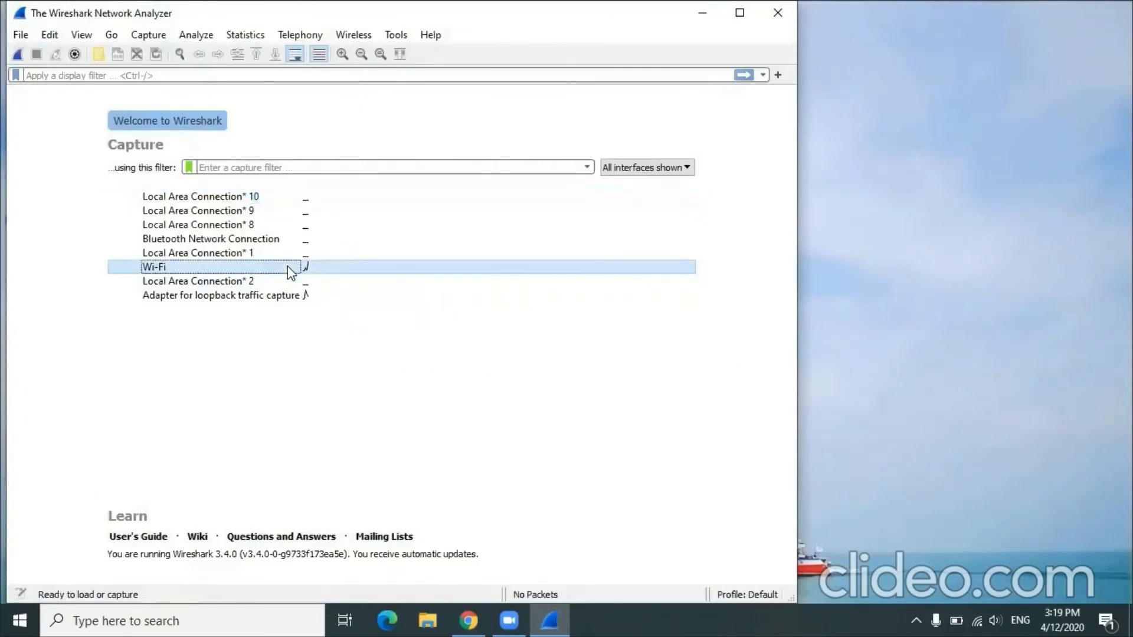
pyautogui.doubleClick(291, 270)
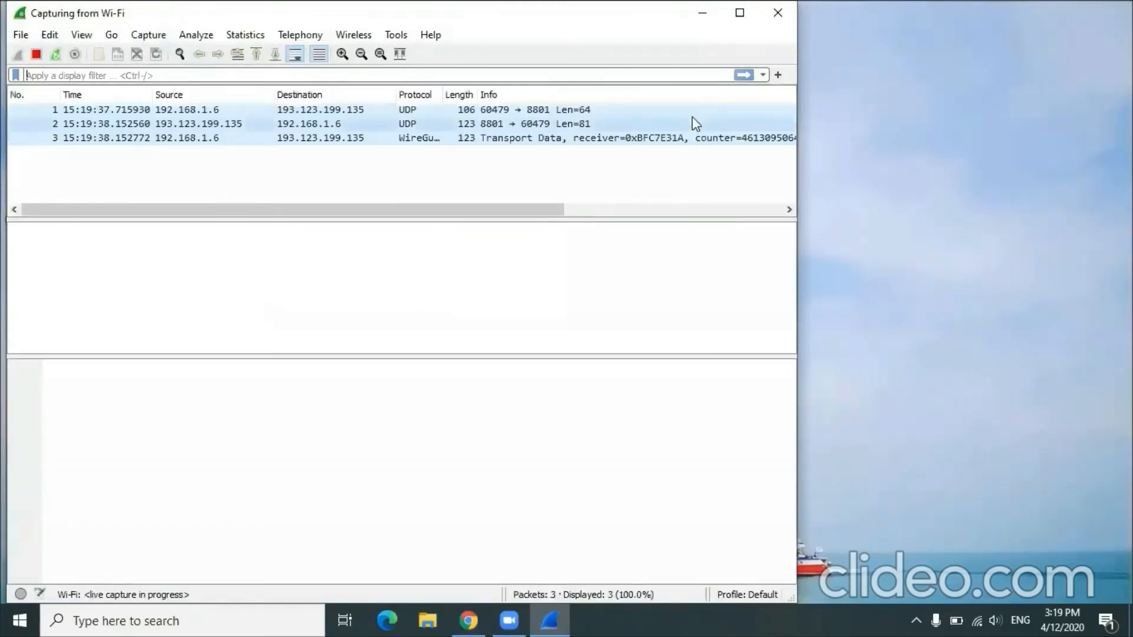
# Step: Load gaia.cs.umass.edu/wireshark-labs/protected_pages/HTTP-wiresharkfile5.html in Chrome
pyautogui.click(468, 620)
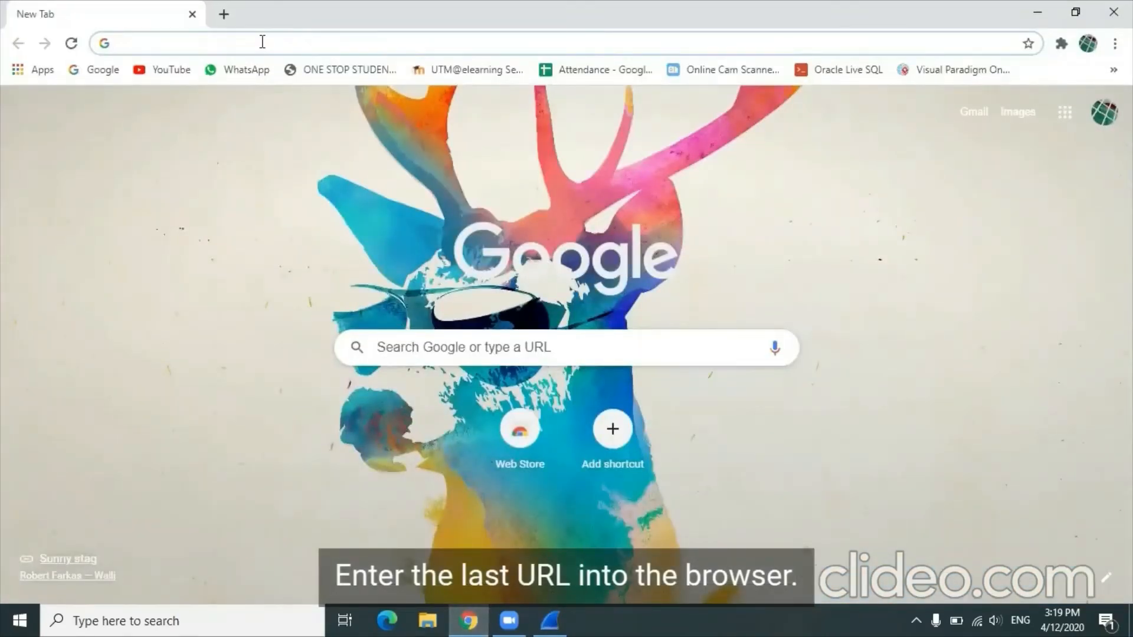
pyautogui.write('http://gaia.cs.umass.edu/wireshark-labs/protected_pages/HTTP-wiresharkfile5.html')
pyautogui.press('Return')
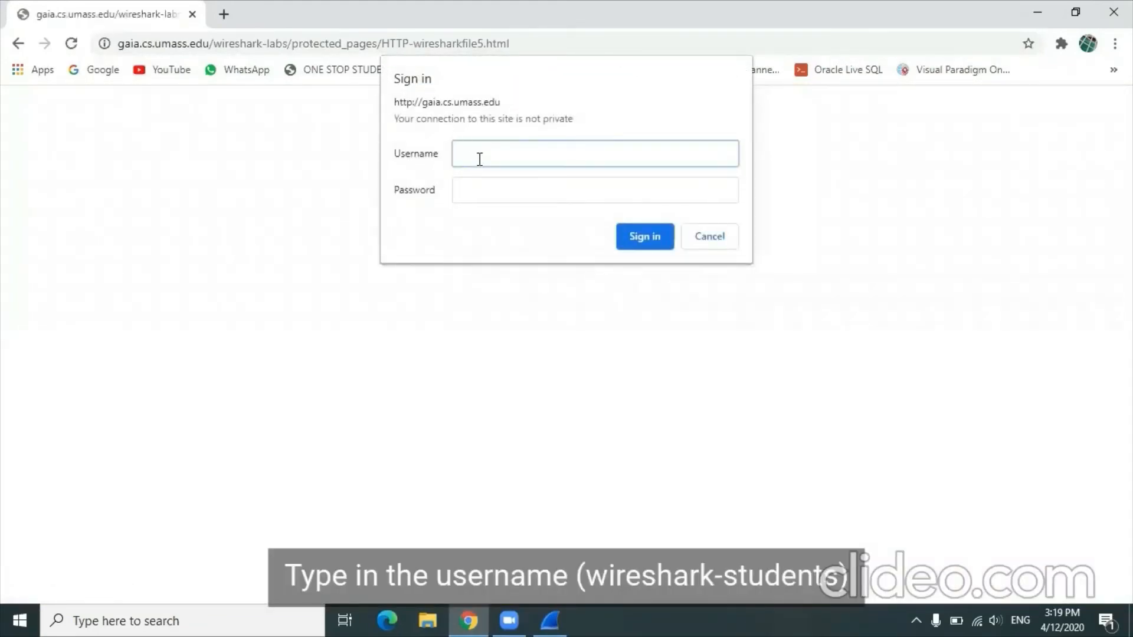
# Step: Sign in to the protected page with the username wireshark-students and the account password
pyautogui.write('wiresha')
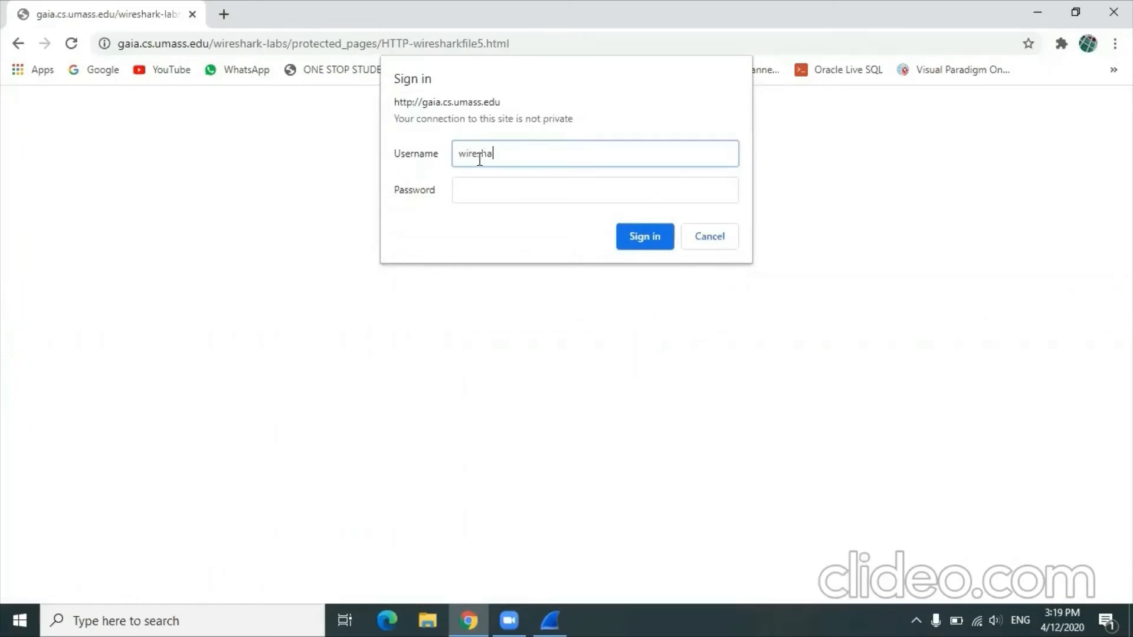
pyautogui.write('rk-students')
pyautogui.click(481, 197)
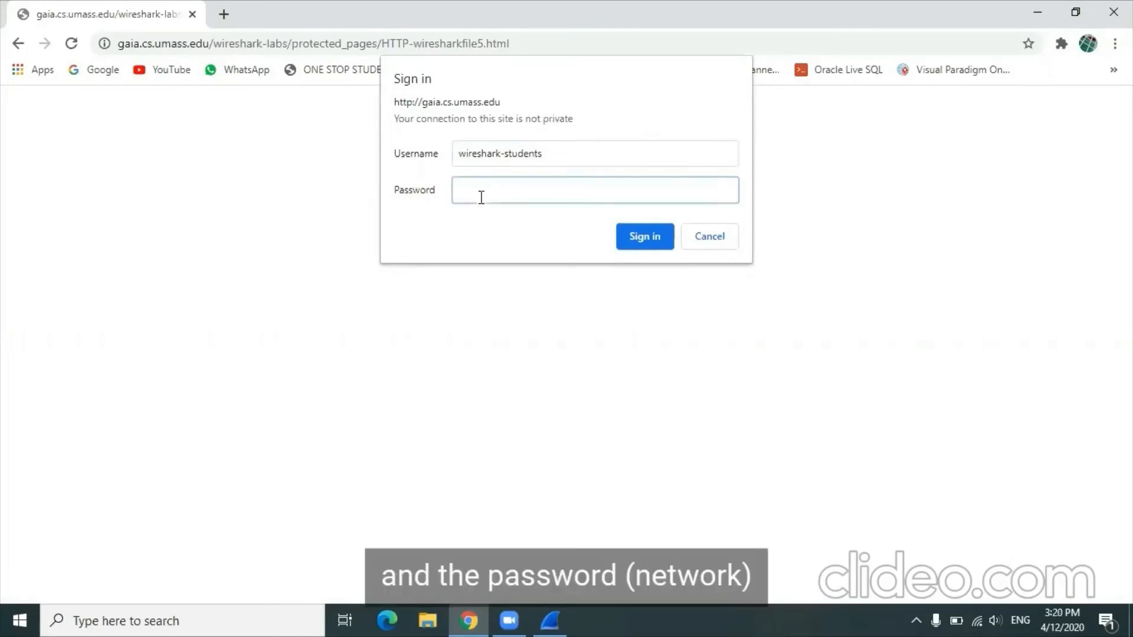
pyautogui.write('network')
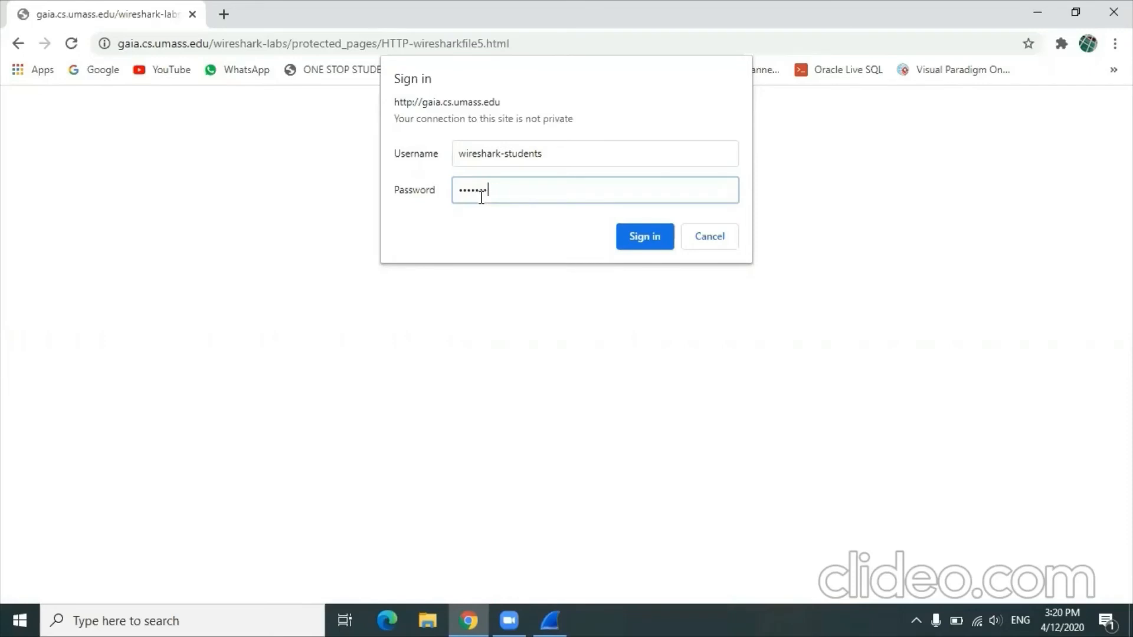
pyautogui.click(635, 236)
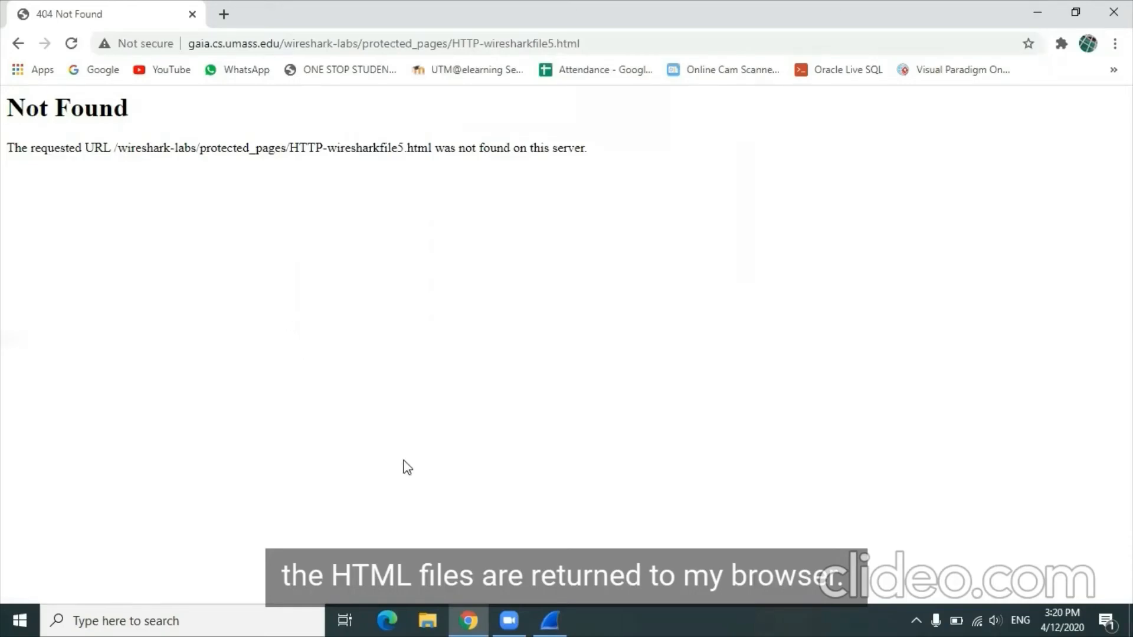
# Step: Switch to Wireshark, stop the Wi-Fi capture, and filter the packets captured for the protected page by http
pyautogui.click(551, 620)
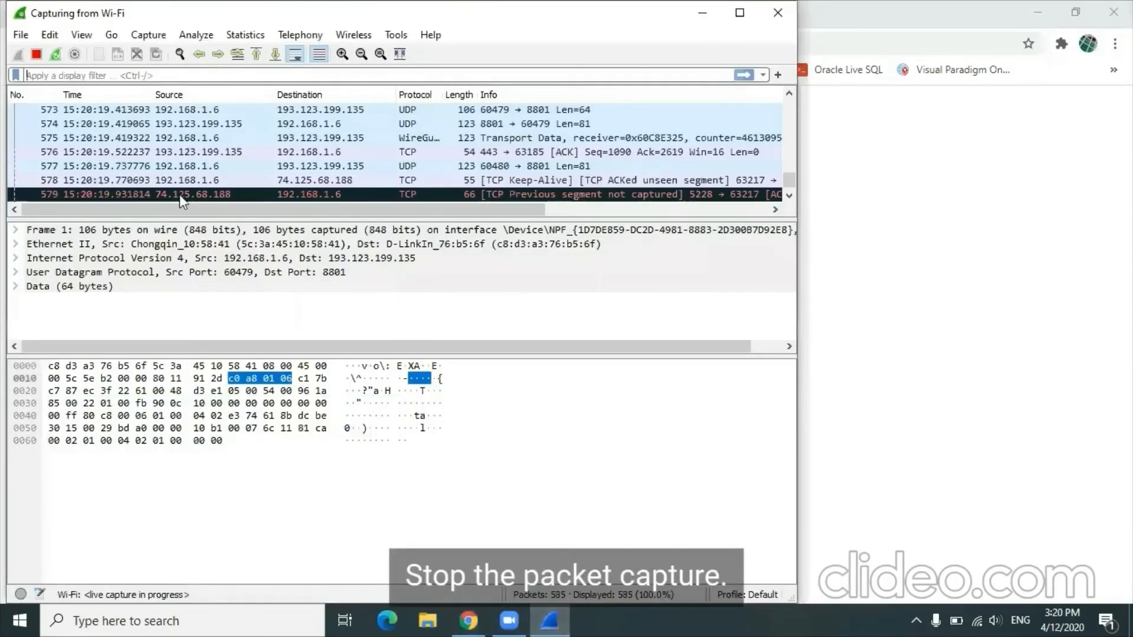
pyautogui.click(35, 55)
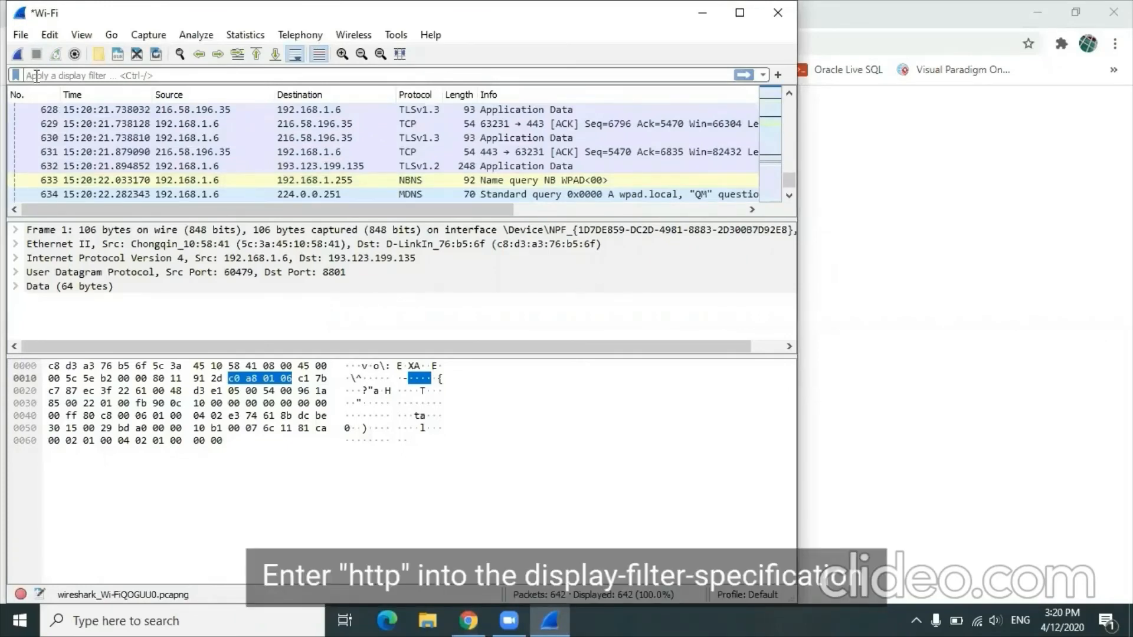
pyautogui.write('http')
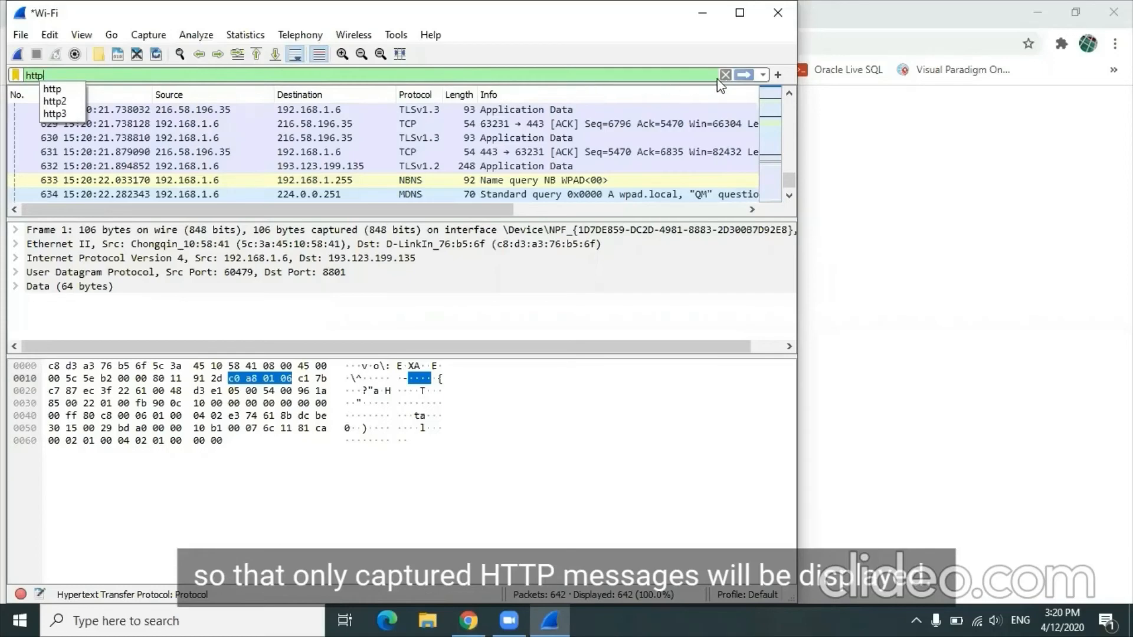
pyautogui.click(742, 75)
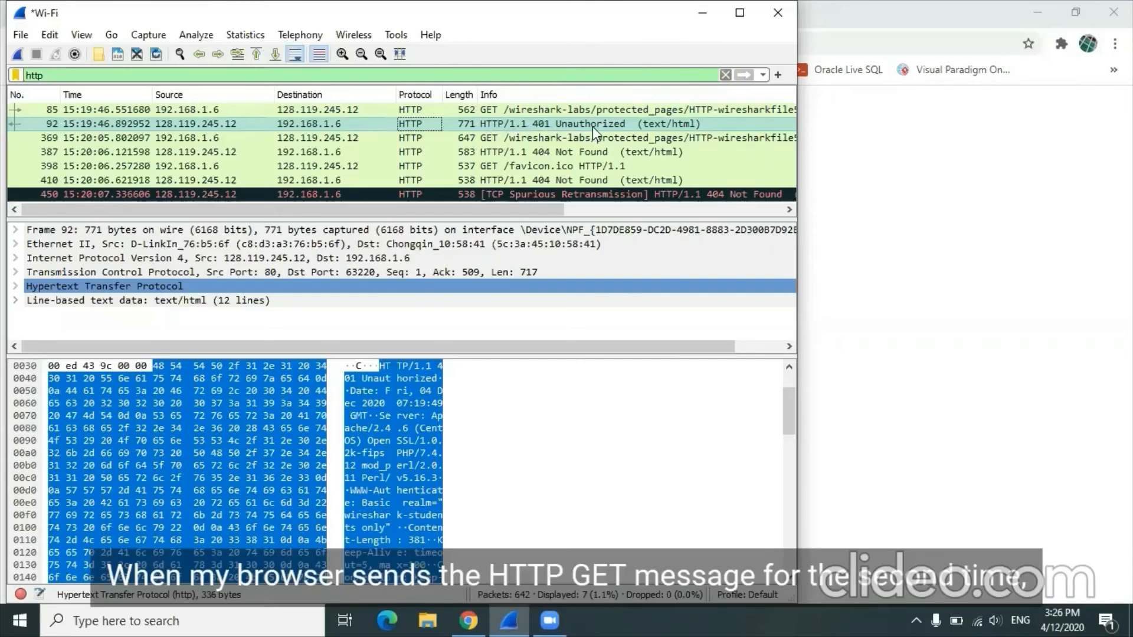
# Step: Examine the Authorization header in the second GET request for HTTP-wiresharkfile5.html in a separate packet window, and close that window
pyautogui.click(537, 140)
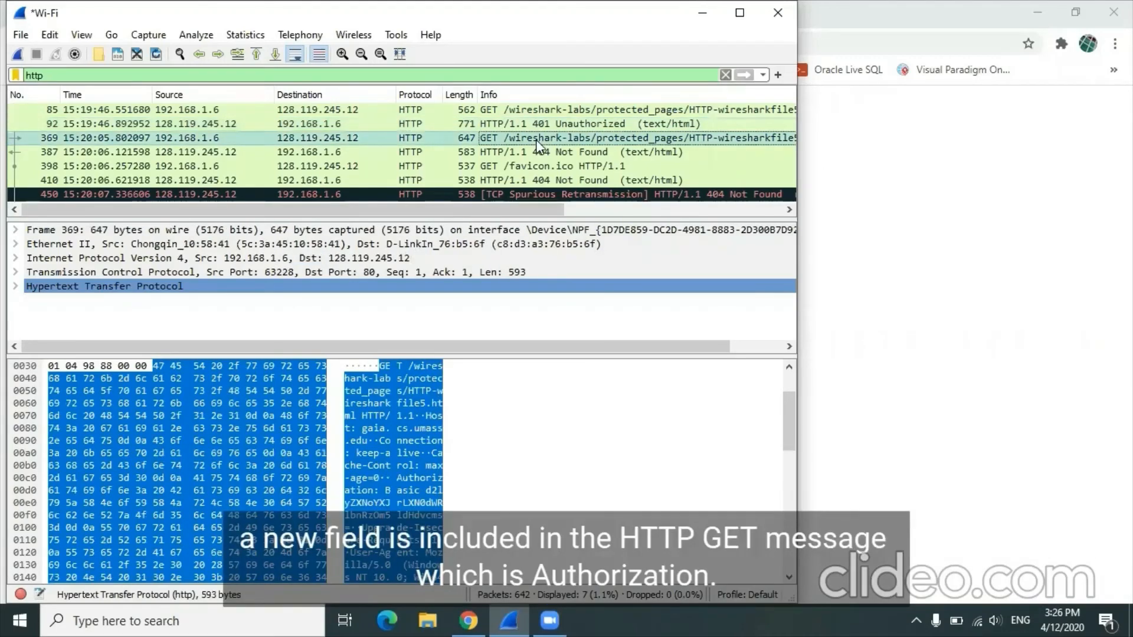
pyautogui.doubleClick(536, 139)
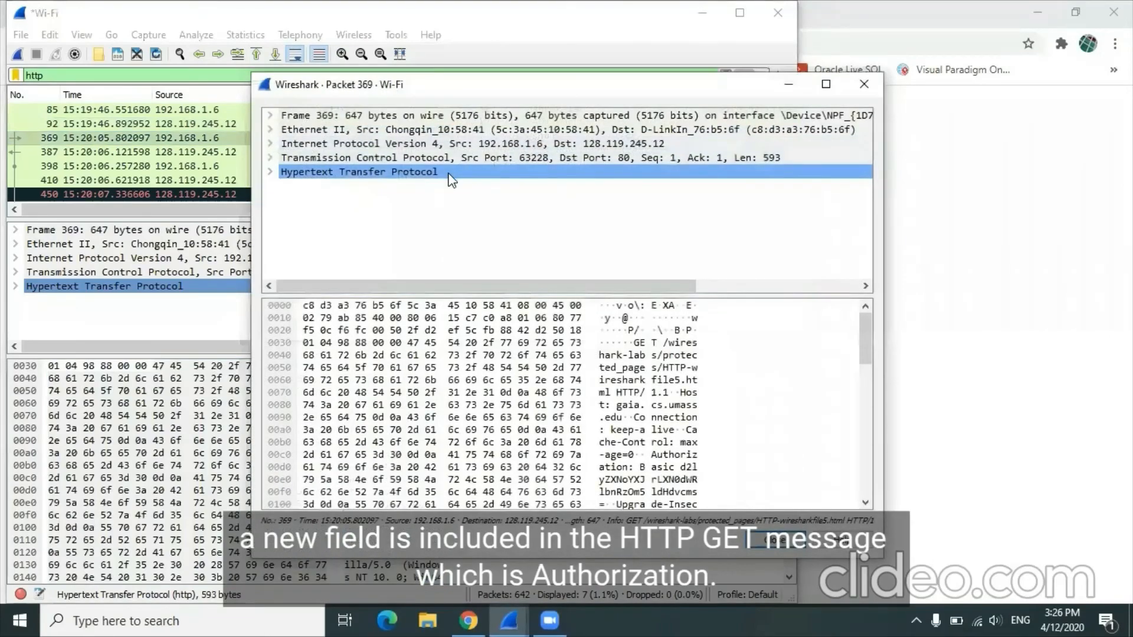
pyautogui.doubleClick(448, 172)
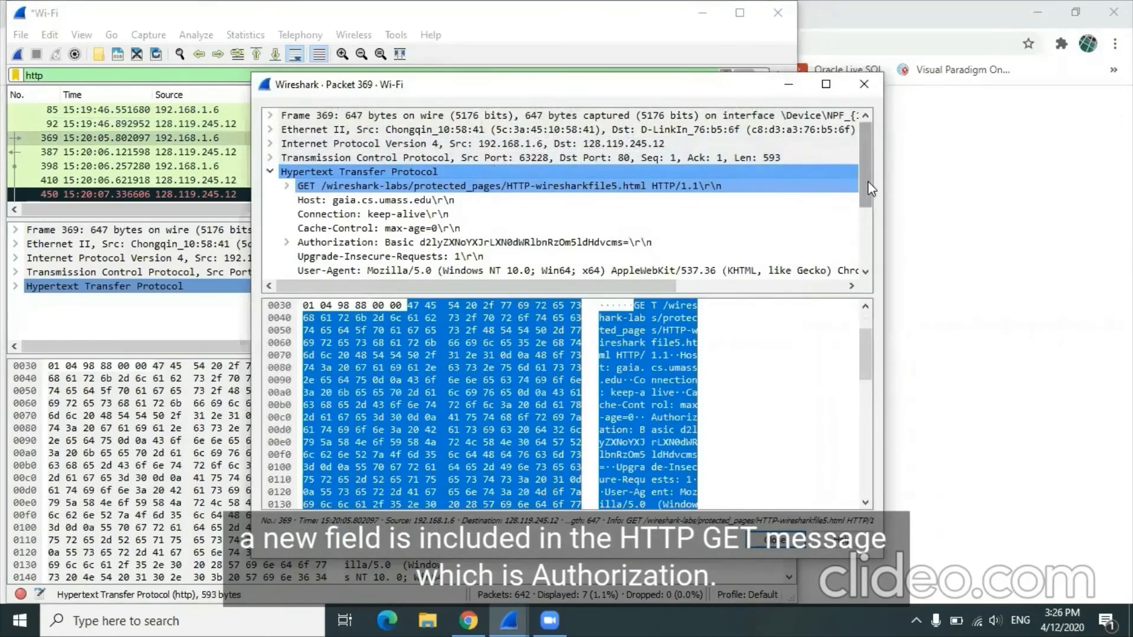
pyautogui.moveTo(865, 178); pyautogui.dragTo(873, 222)
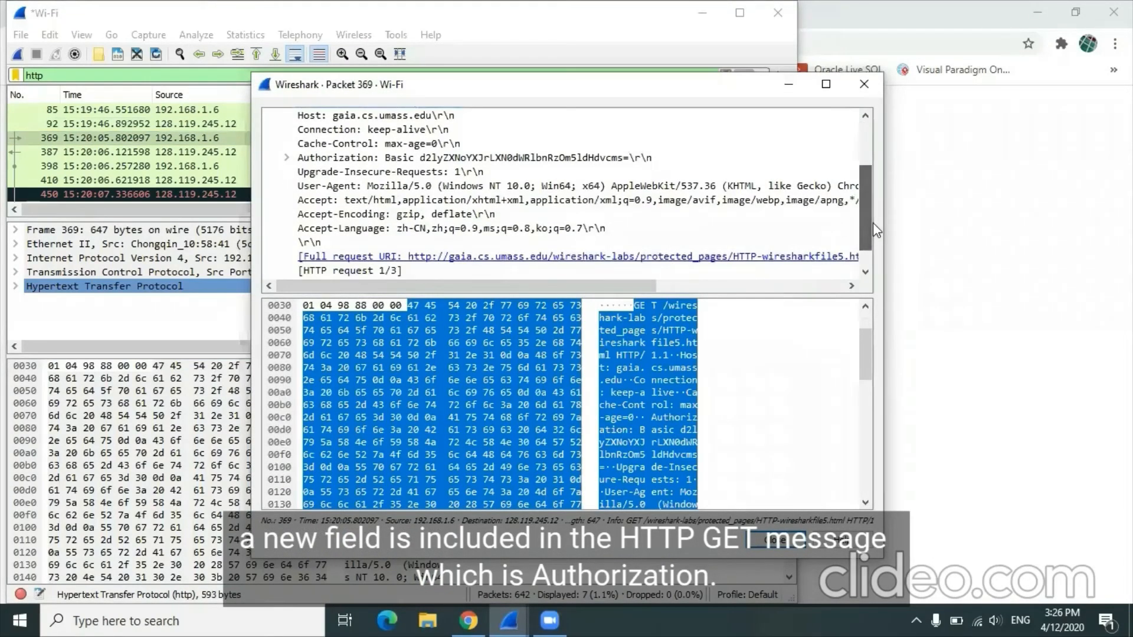
pyautogui.click(405, 161)
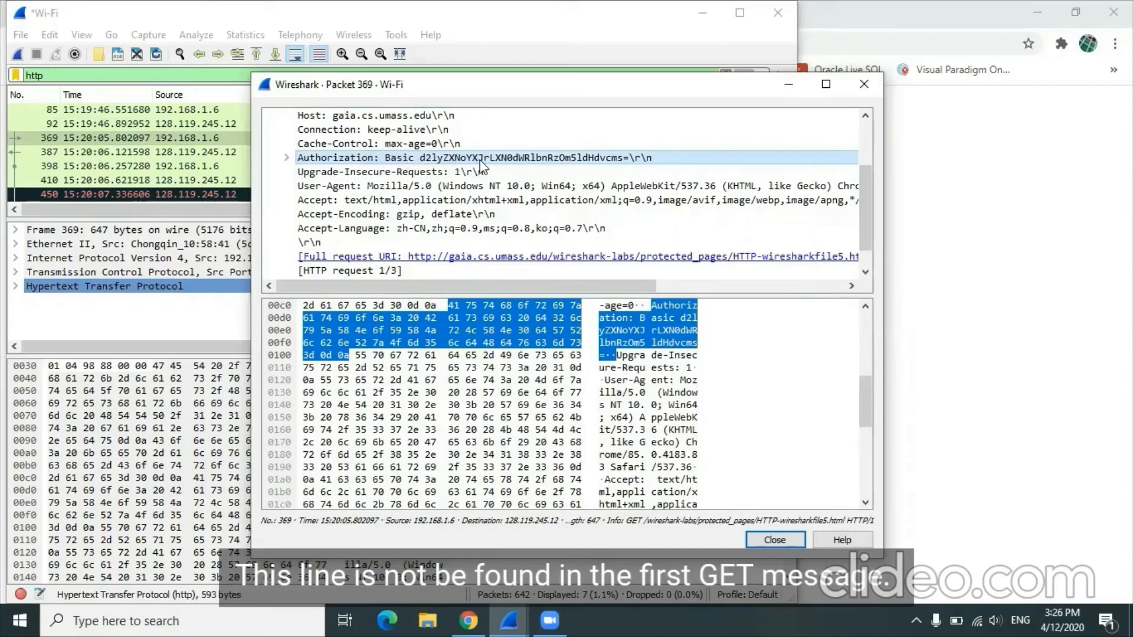
pyautogui.click(864, 83)
# Step: Open the first GET request for HTTP-wiresharkfile5.html in its own window and check its HTTP headers for an Authorization field
pyautogui.doubleClick(415, 109)
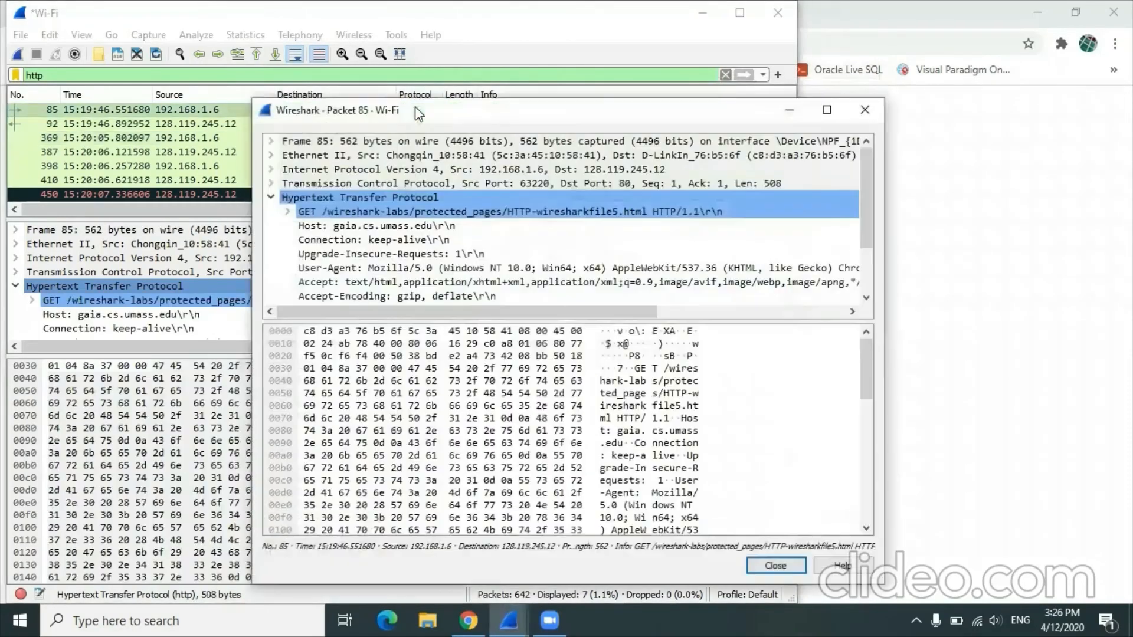
pyautogui.moveTo(865, 208); pyautogui.dragTo(872, 274)
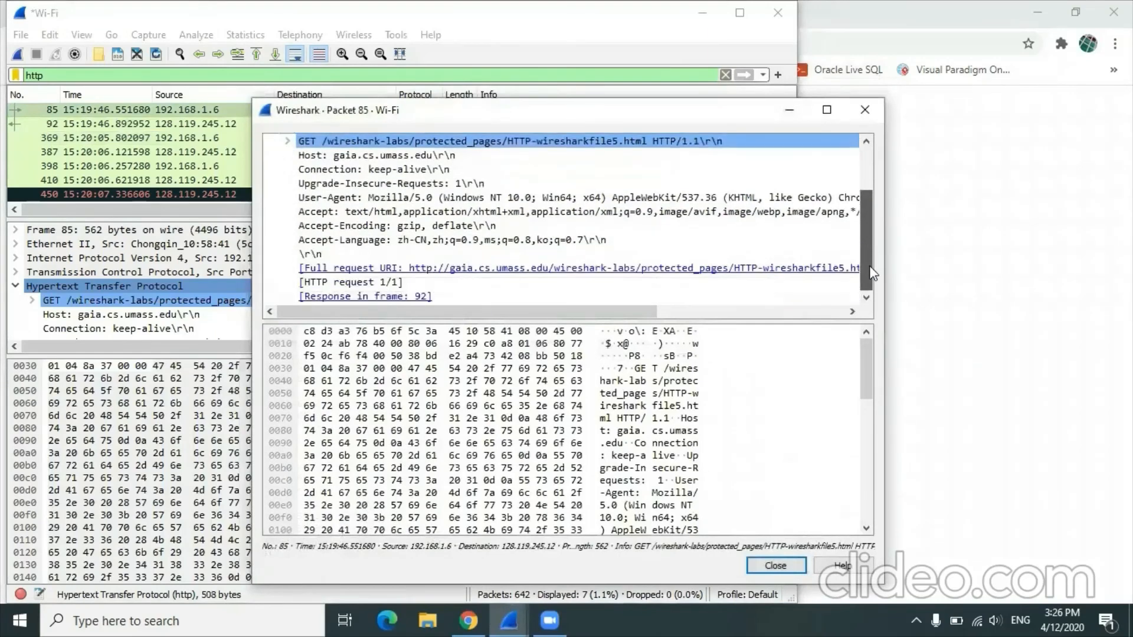
pyautogui.click(887, 108)
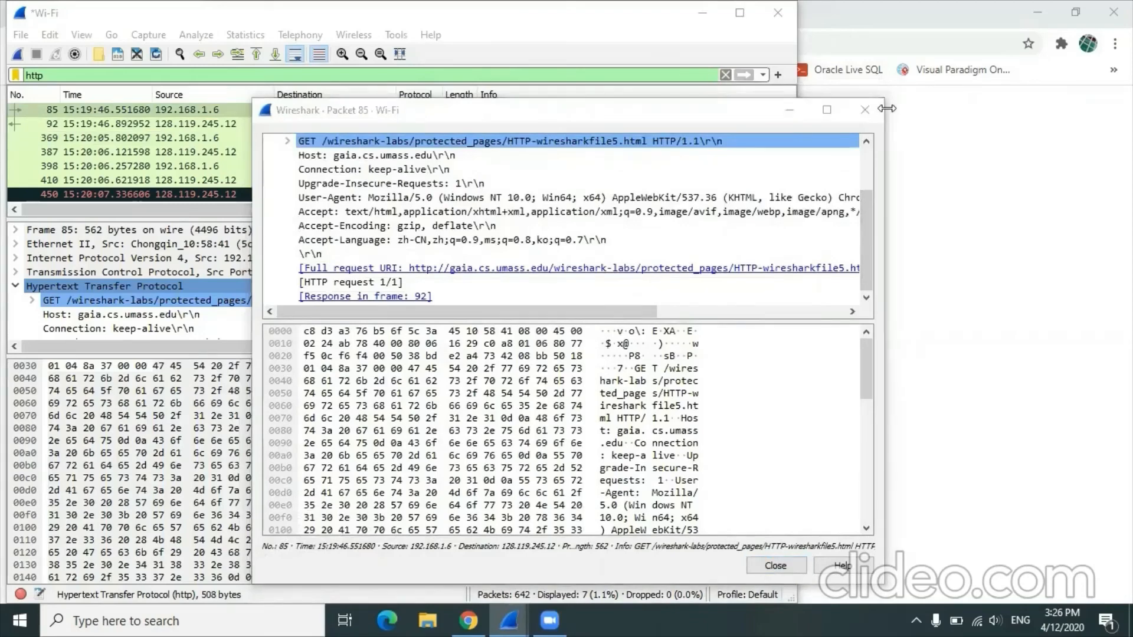